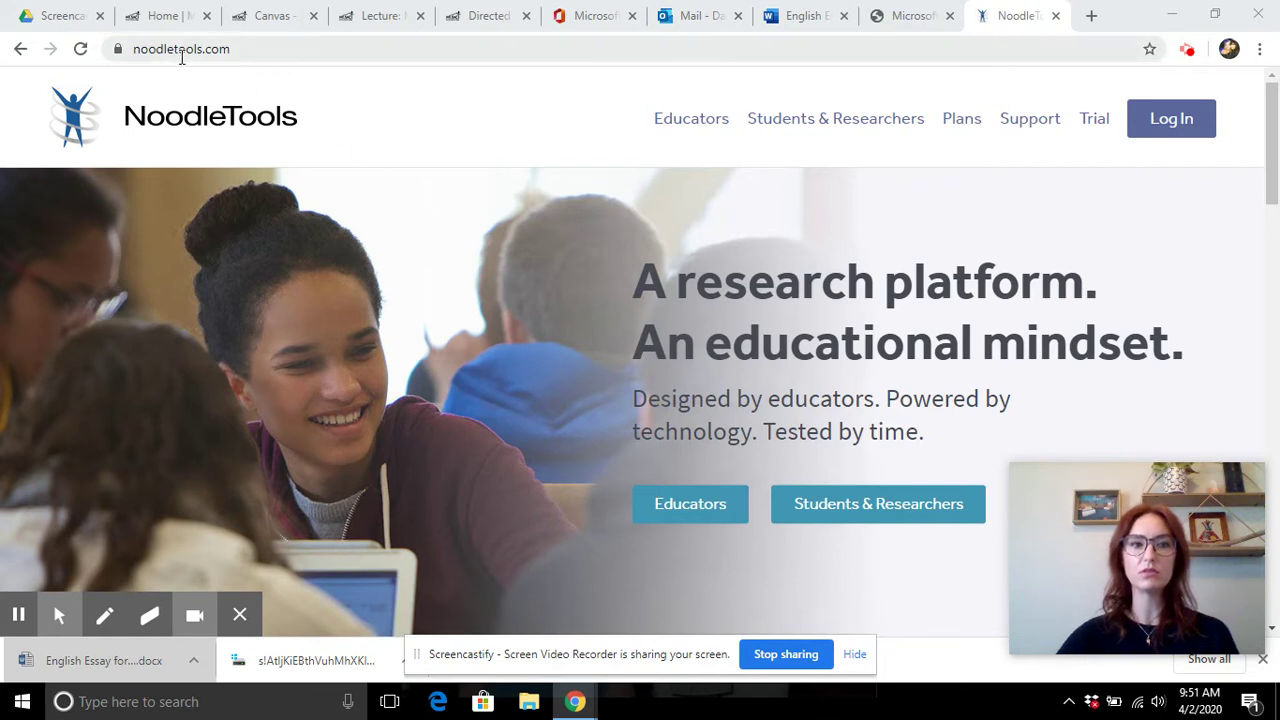
- Go to the sign-in page and open the new user registration form
click(1190, 128)
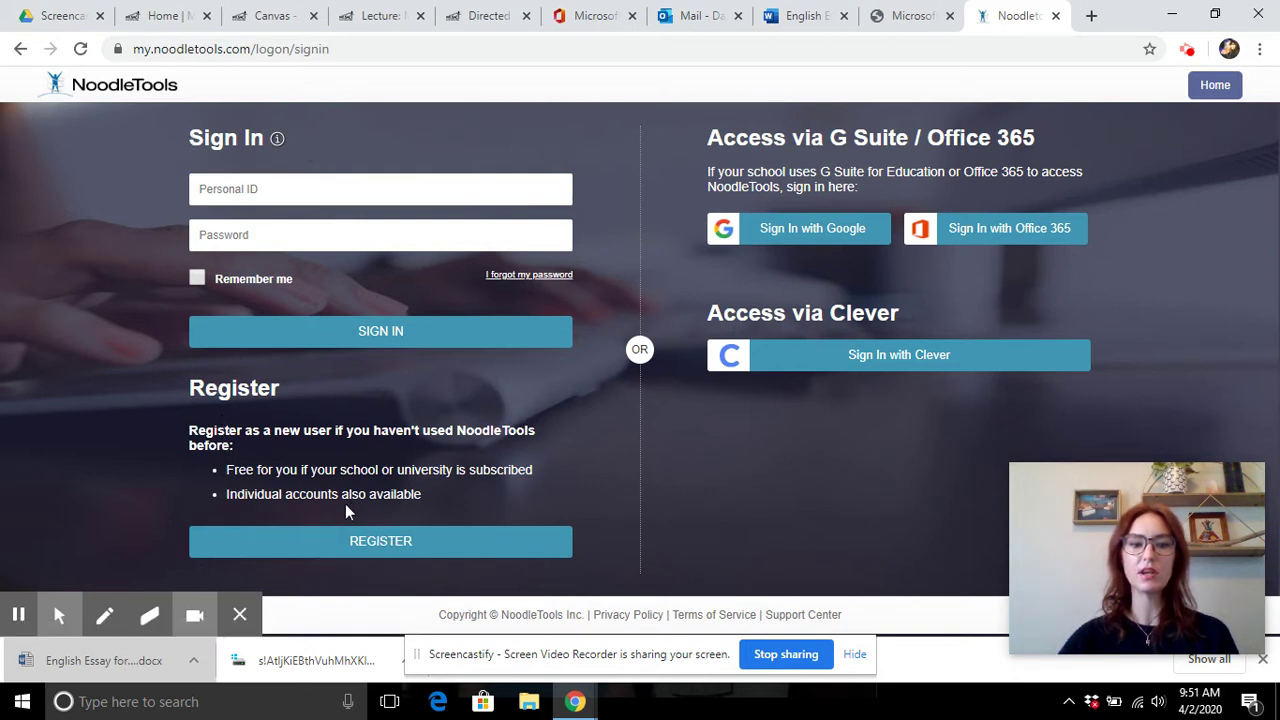
click(380, 541)
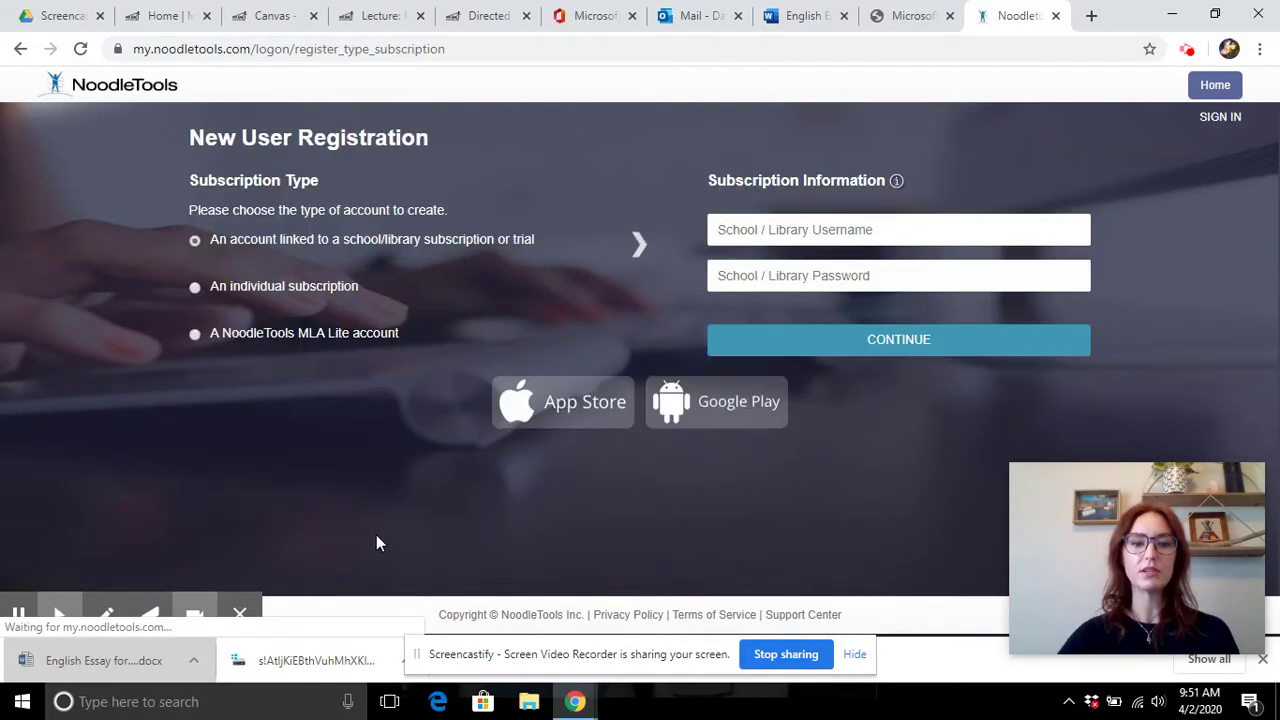
- Enter the school library username and password and submit the subscription details
click(800, 230)
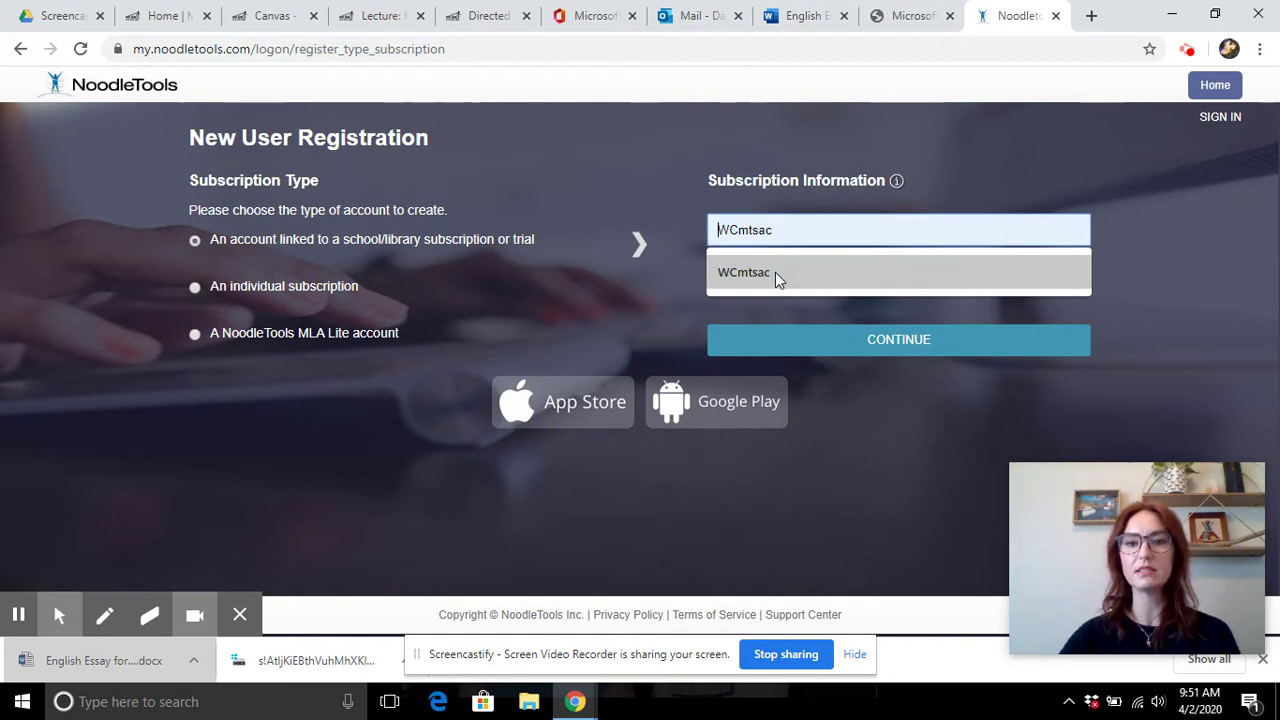
click(778, 276)
click(803, 291)
text(•)
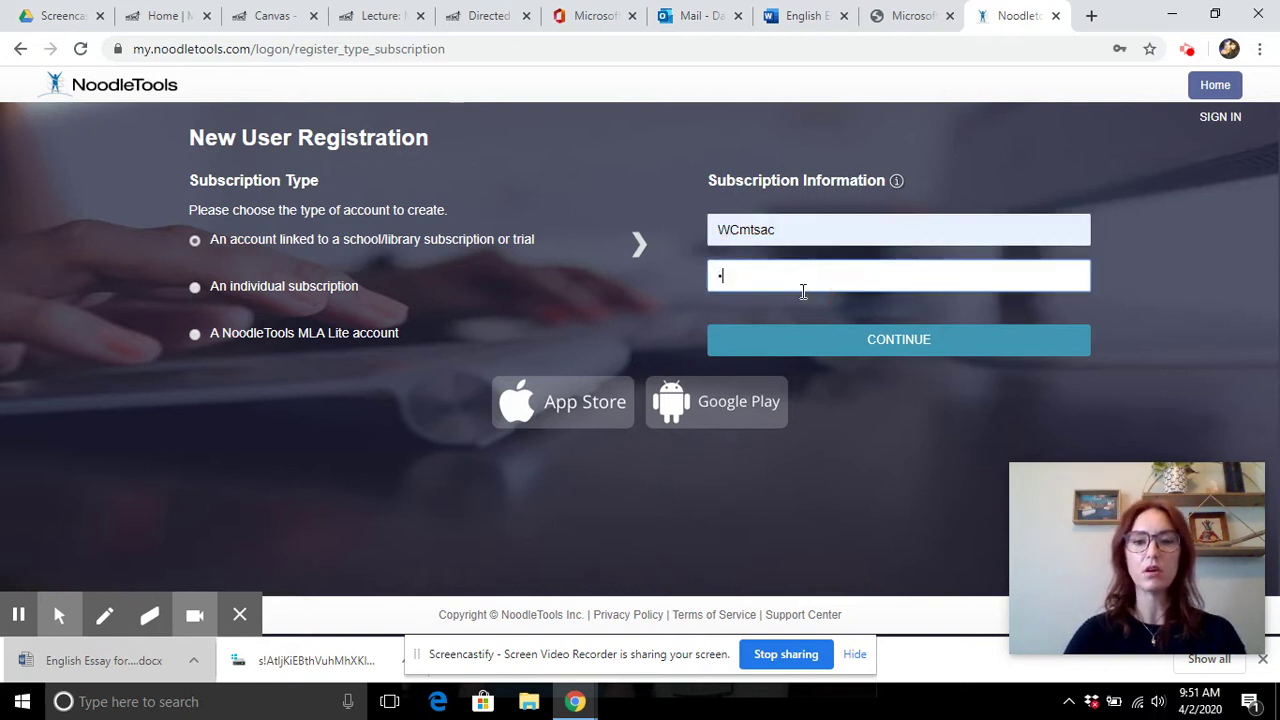
text(•••••••)
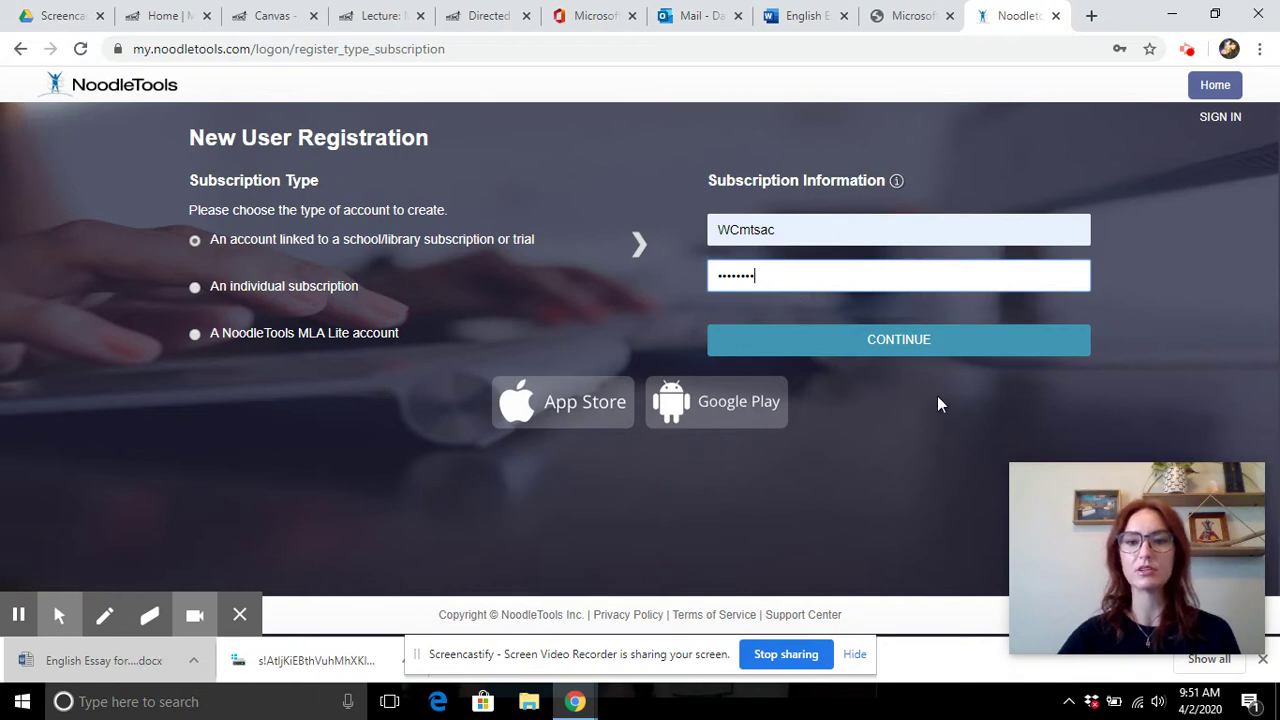
click(913, 350)
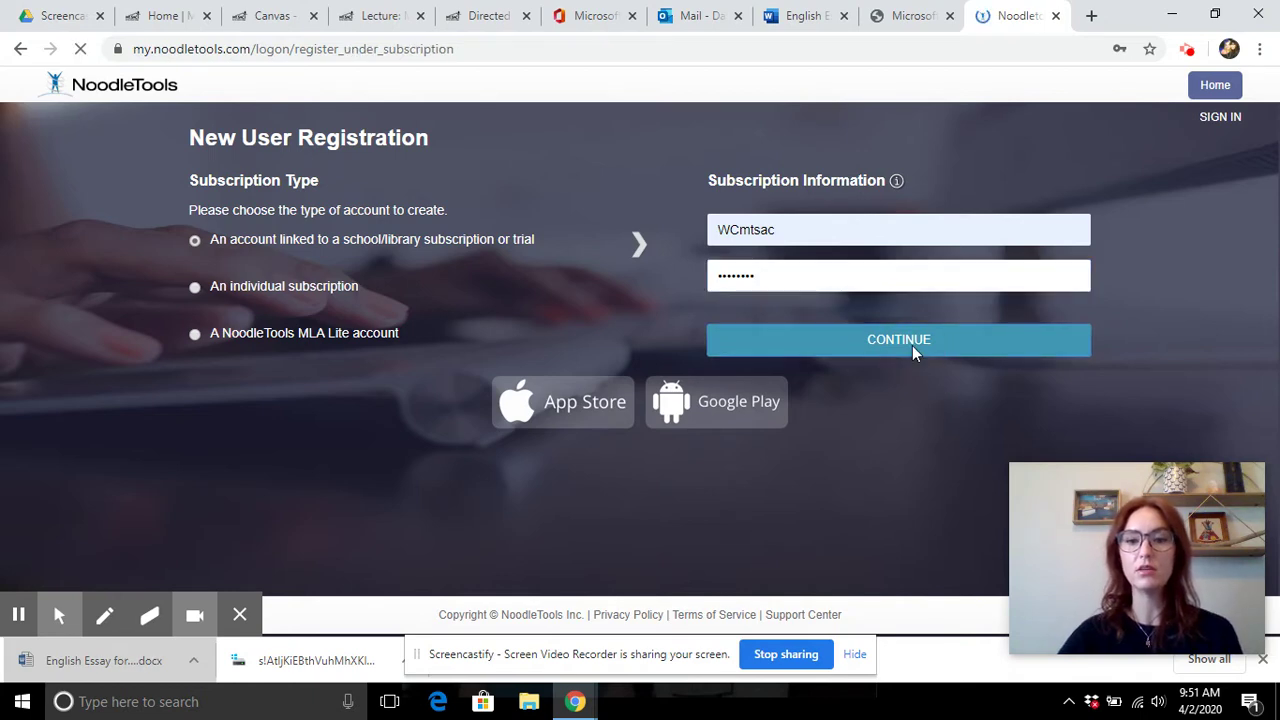
- Review the form, then return to the home page and go to sign-in
scroll(793, 290, down, 3)
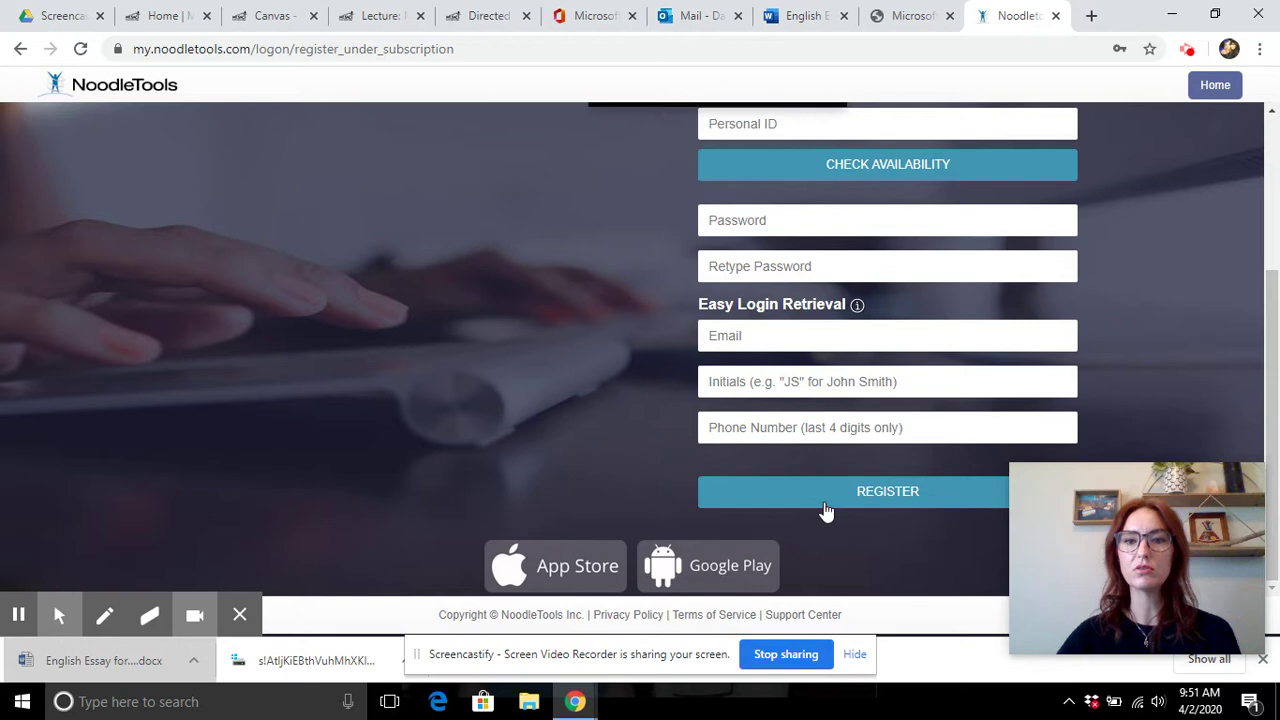
scroll(826, 511, up, 3)
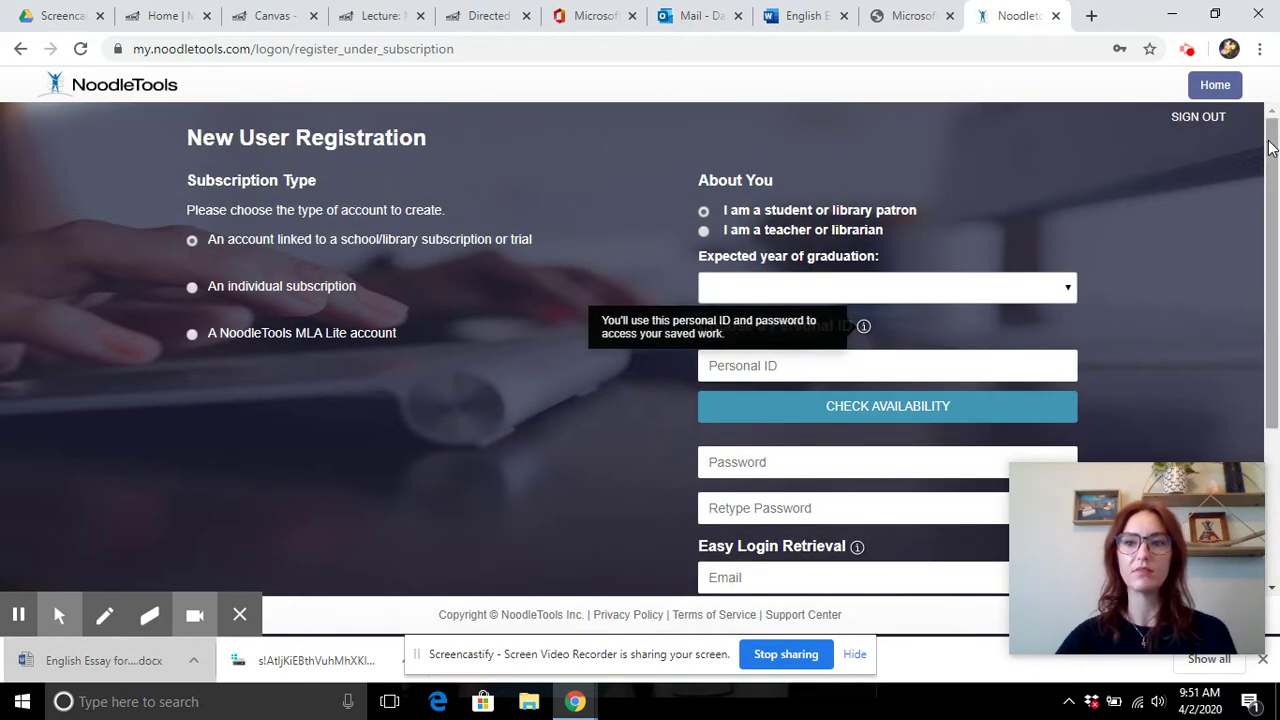
click(1220, 90)
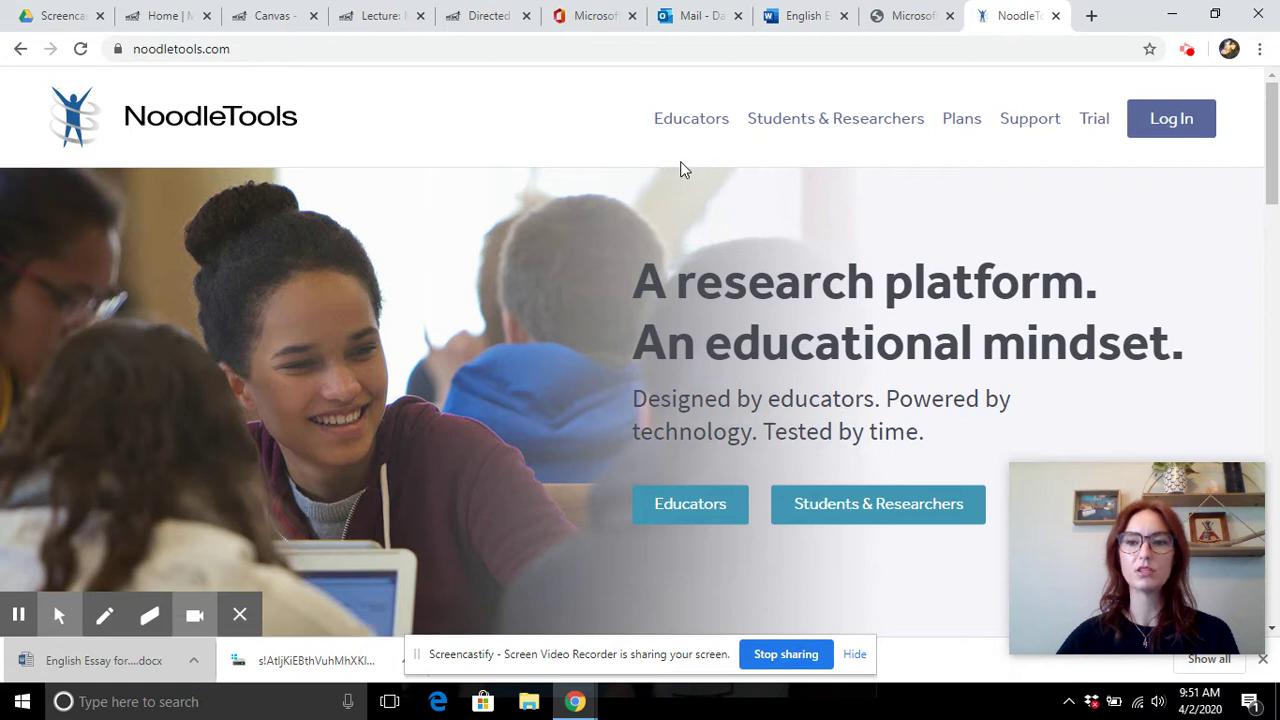
click(1192, 126)
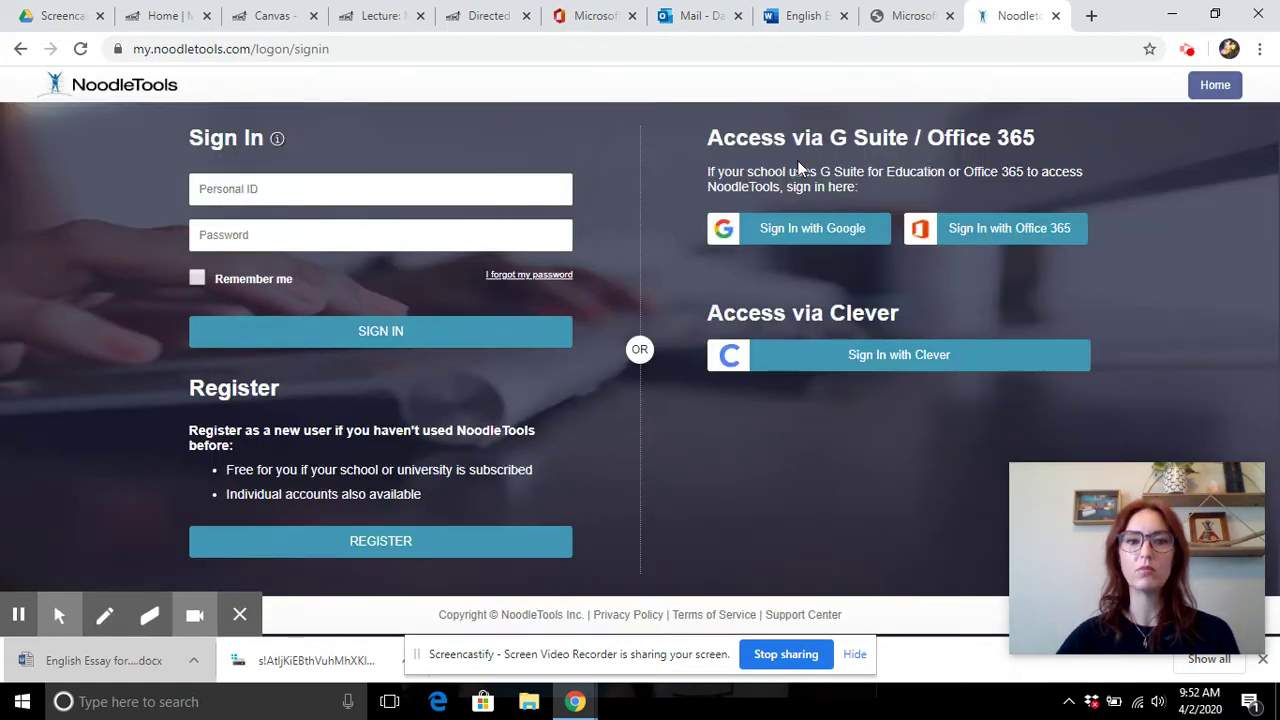
- Sign in with the student's Personal ID and password, then start a new project
click(308, 196)
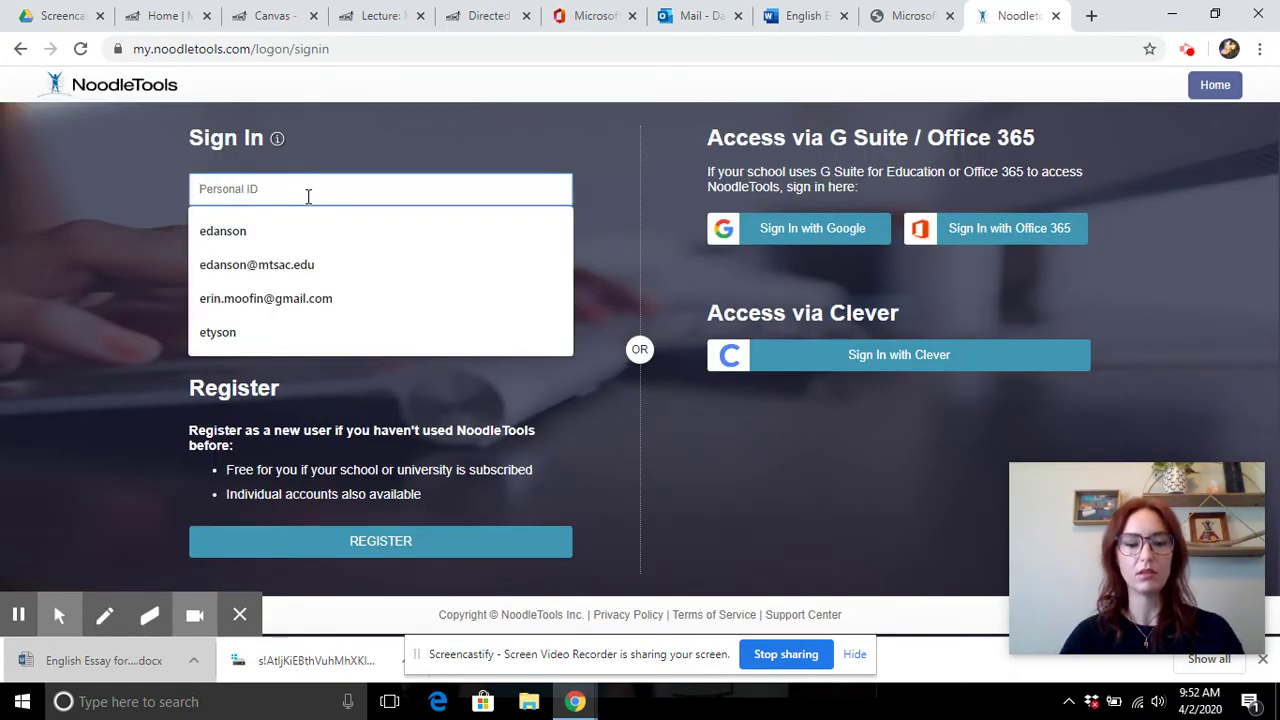
key(Tab)
text(*****)
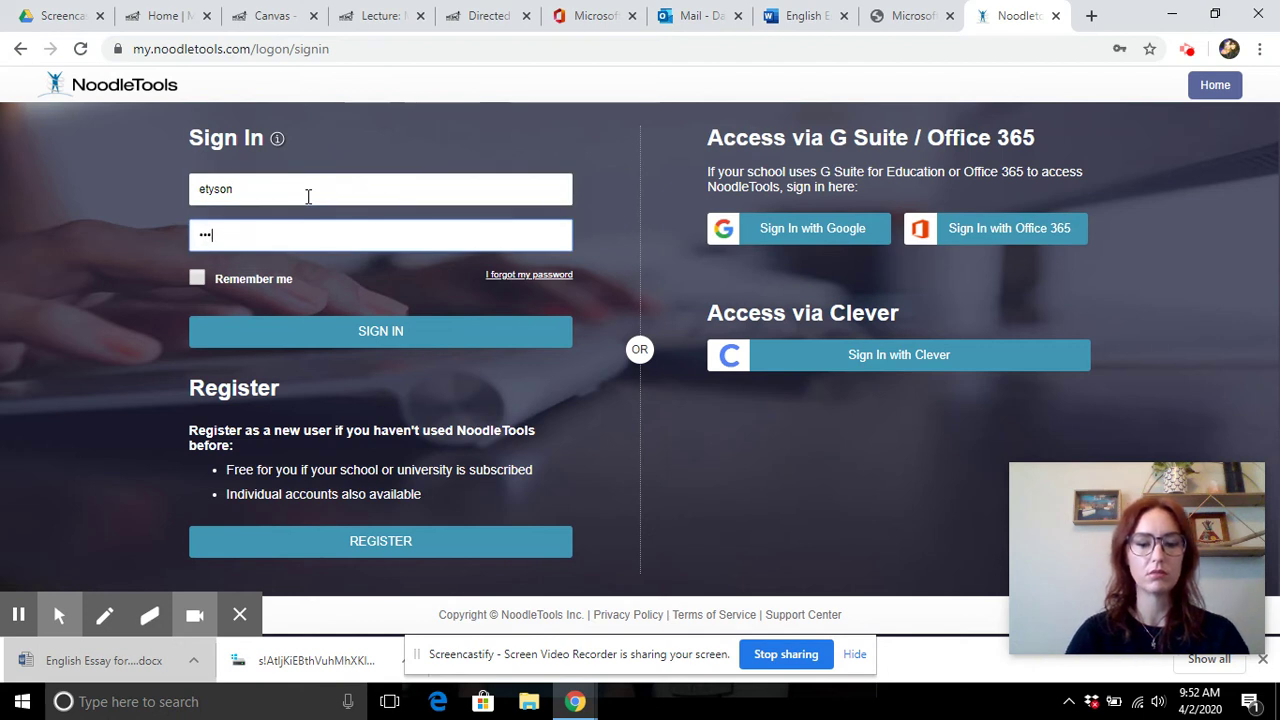
key(Return)
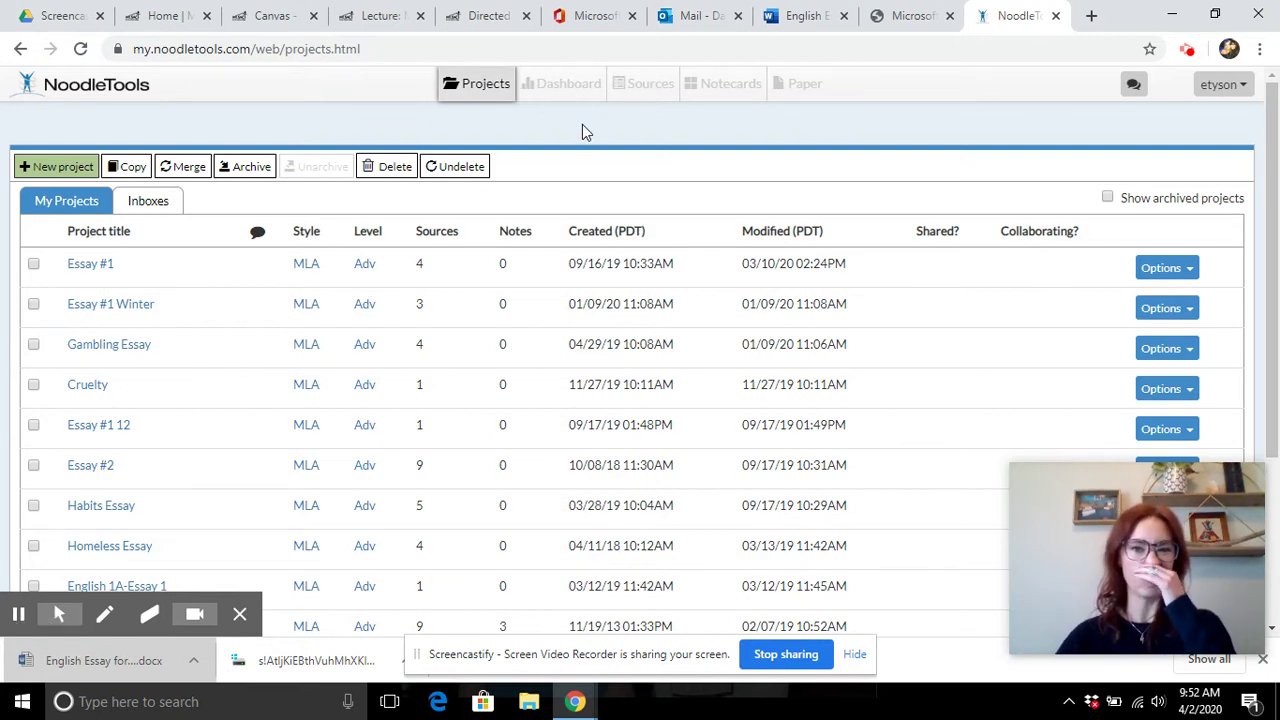
click(72, 168)
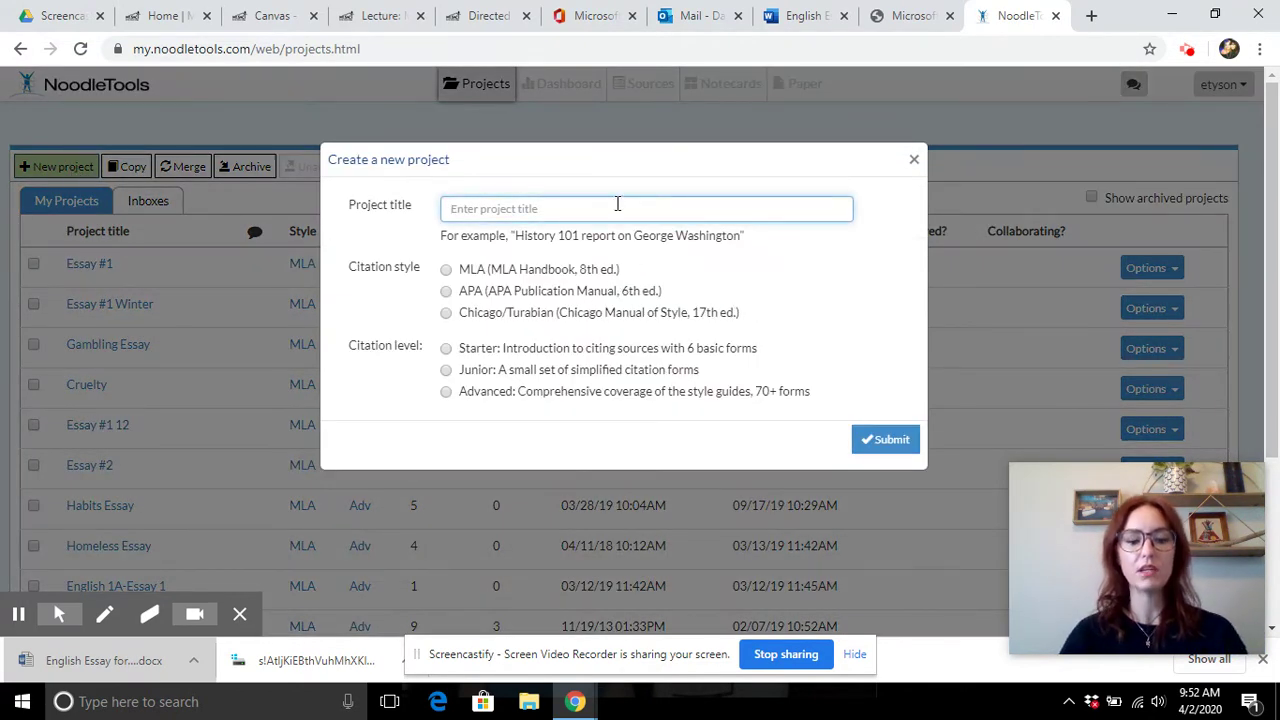
- Enter the project title, choose MLA style at Advanced level, and submit
text(Essay #2)
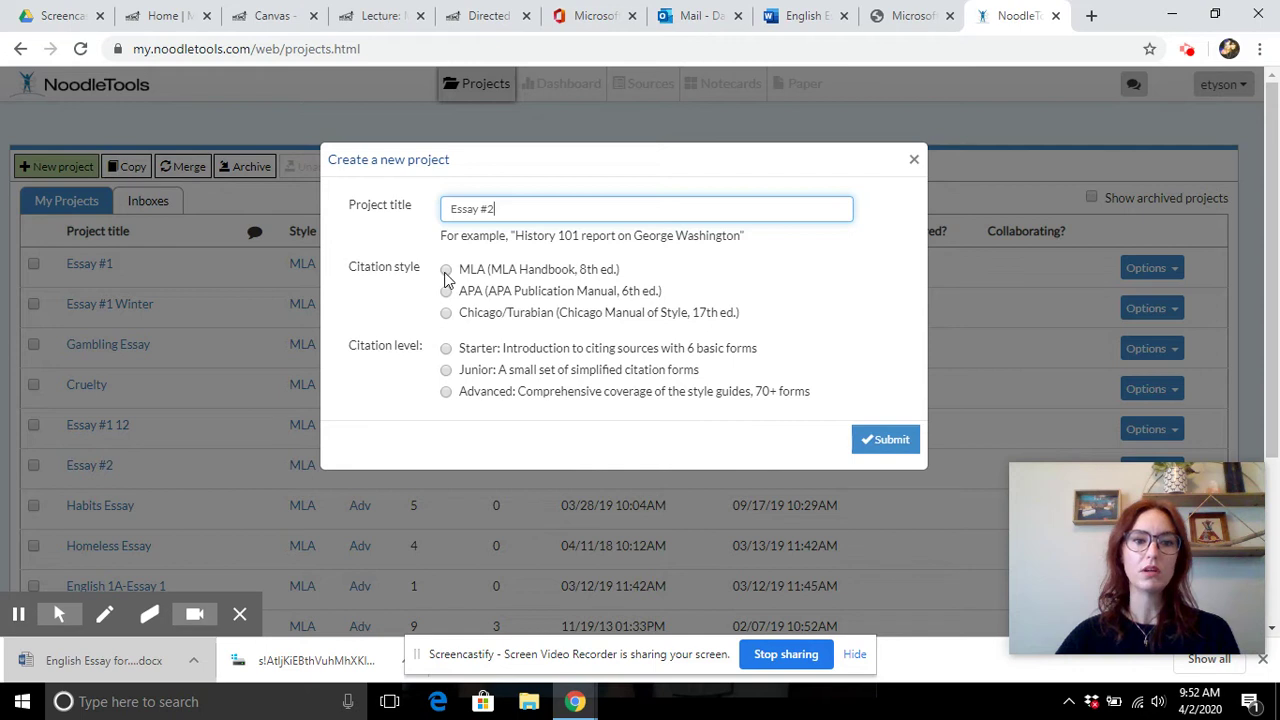
click(446, 273)
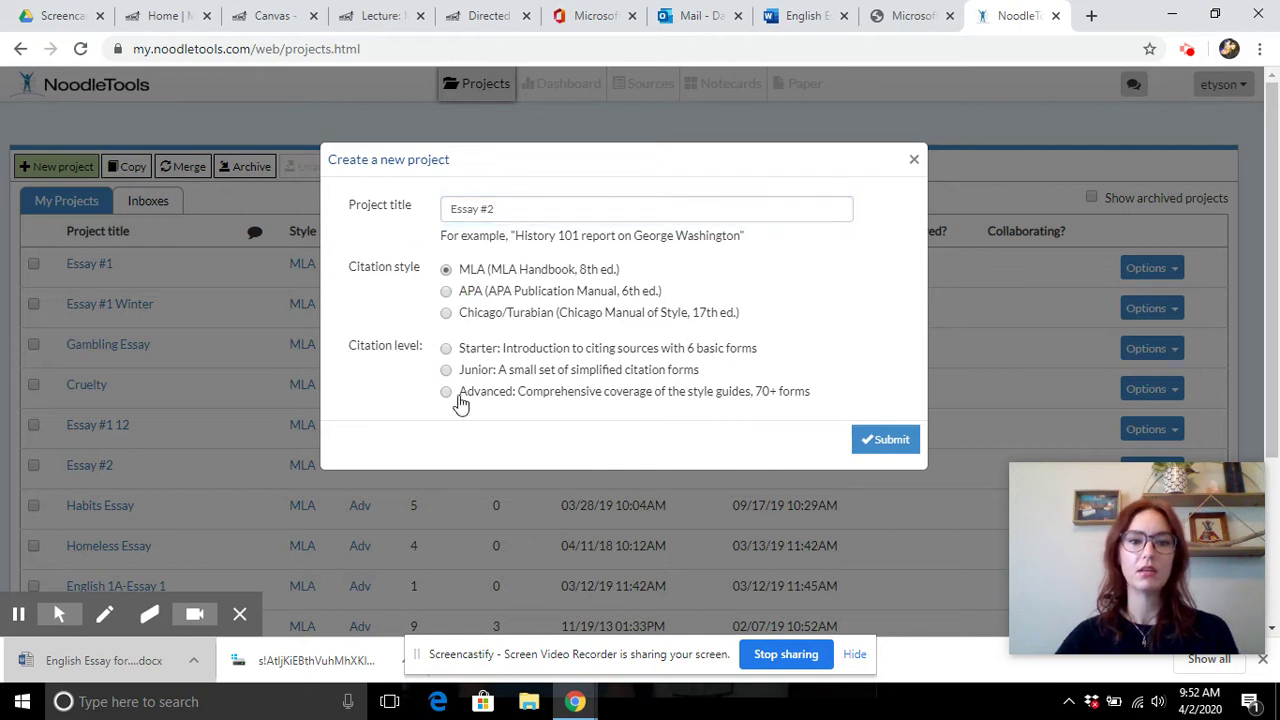
click(447, 393)
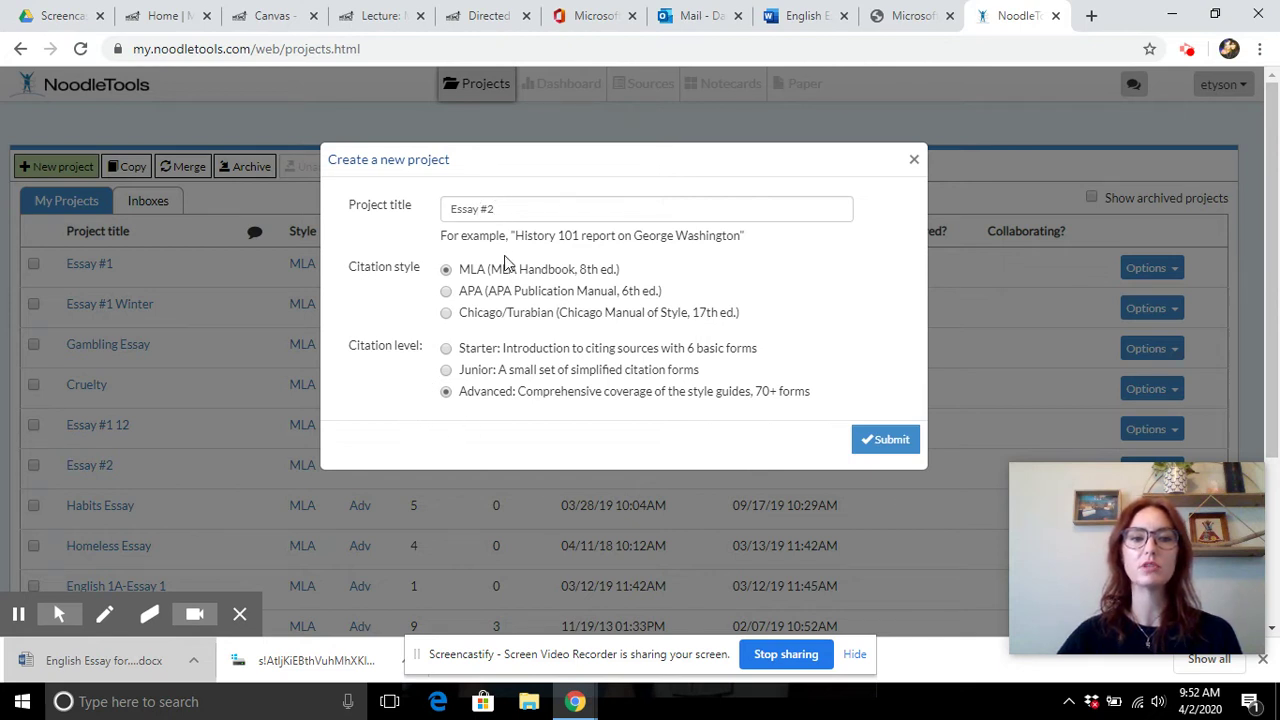
click(888, 443)
- Correct the title to 'Essay #2 Spring 202' and create the project
click(526, 209)
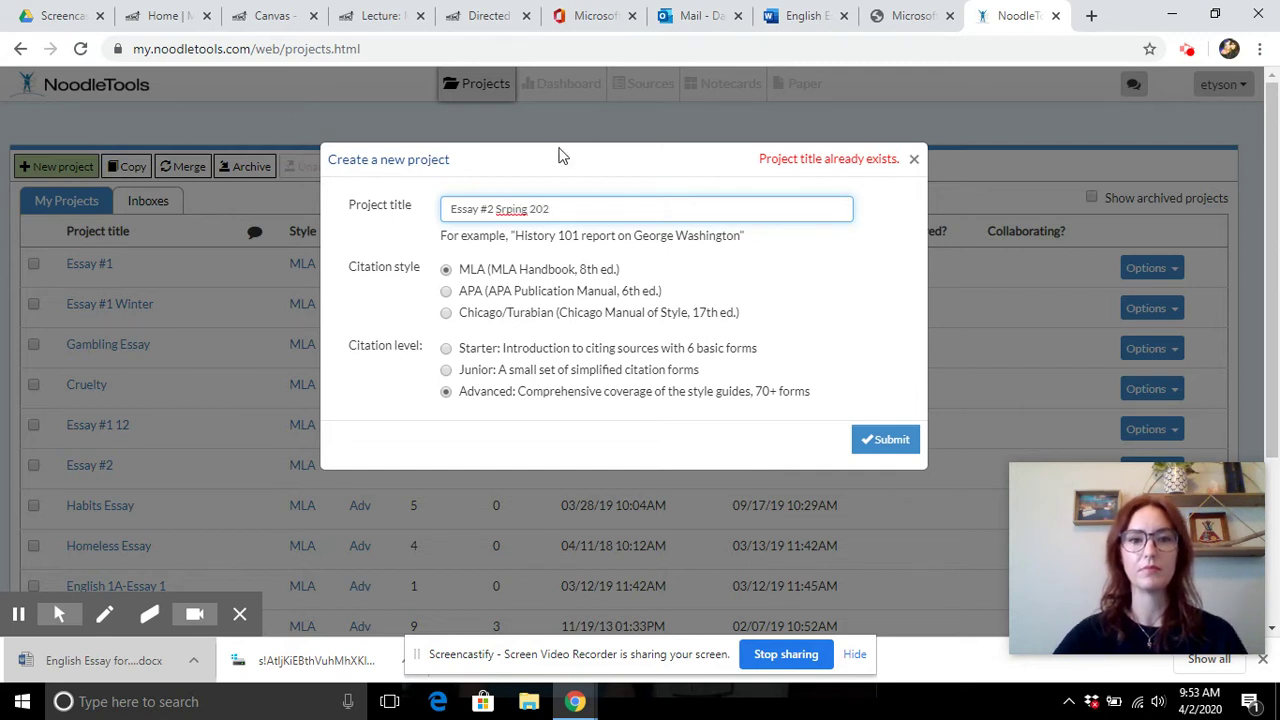
key(BackSpace)
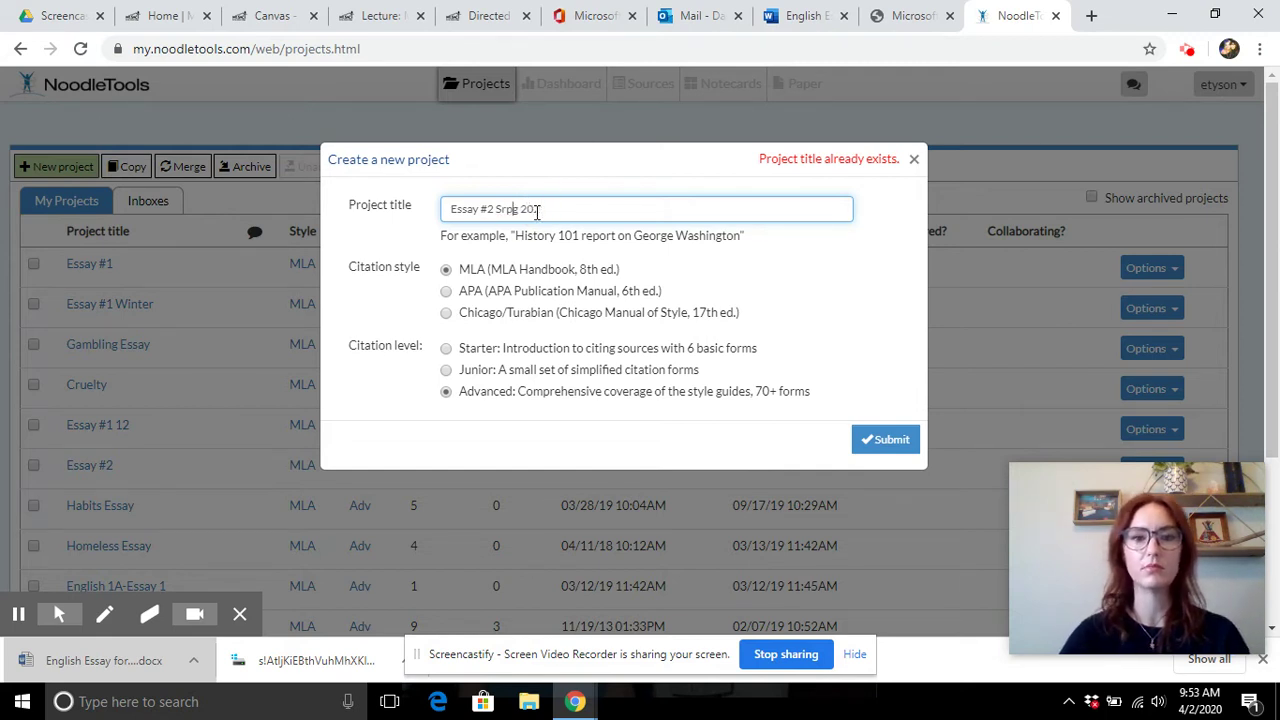
key(BackSpace)
key(BackSpace)
text(ring)
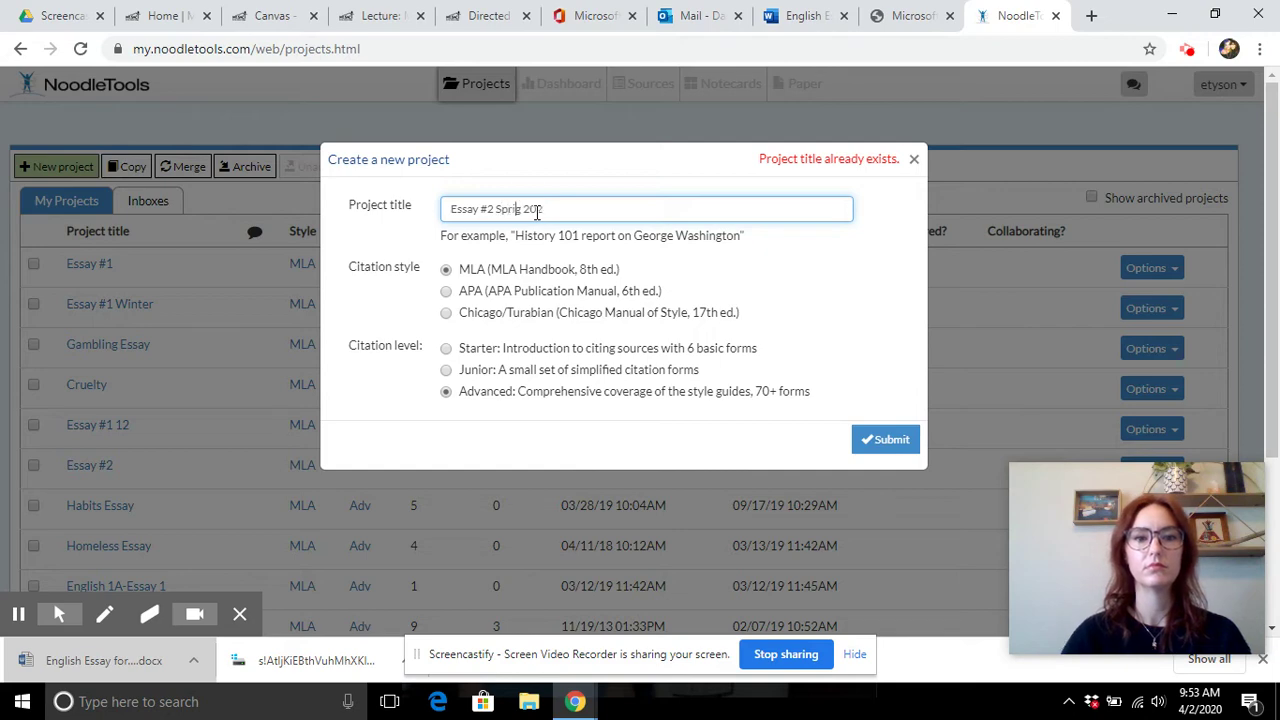
click(884, 438)
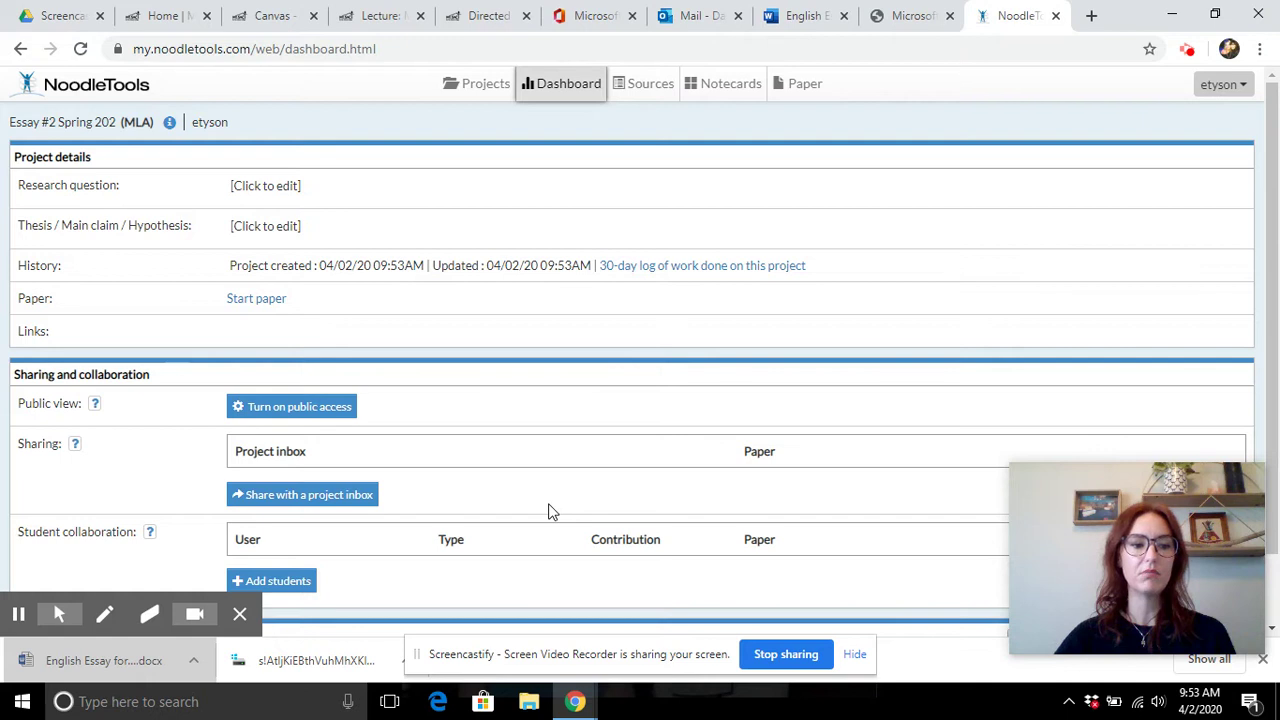
- Open the project's Sources list and begin a new source citation
click(650, 88)
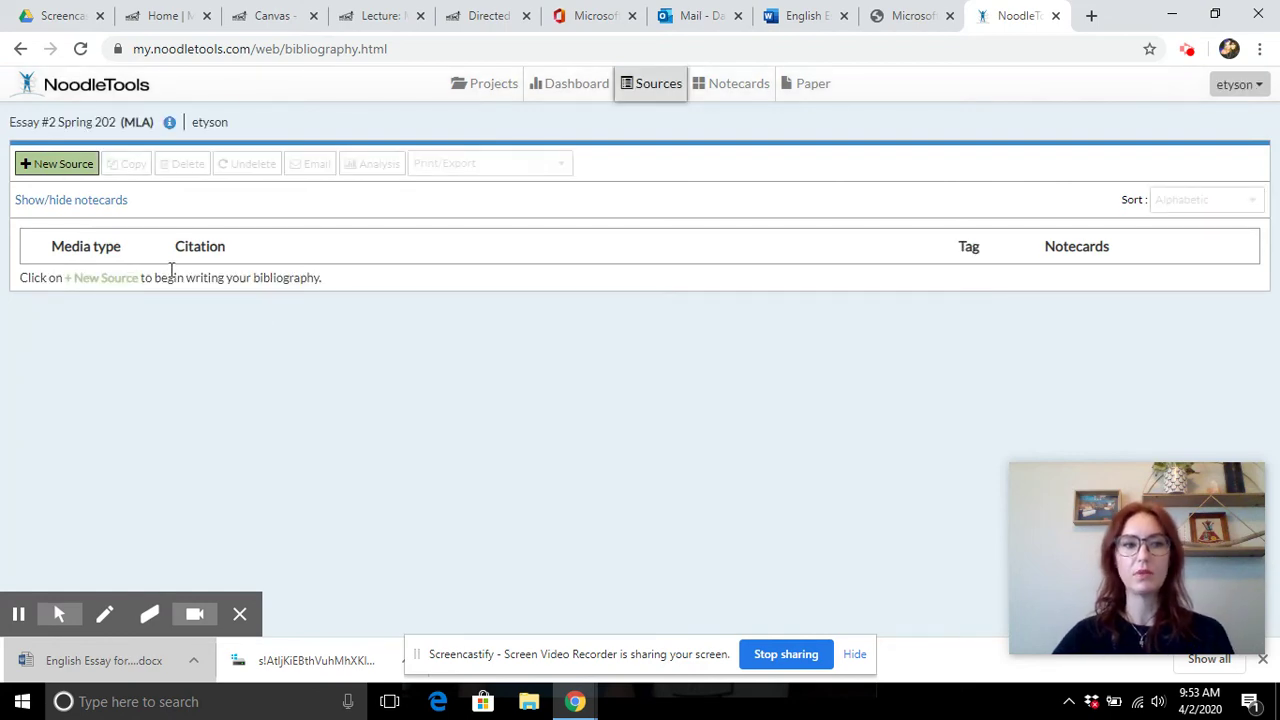
click(52, 170)
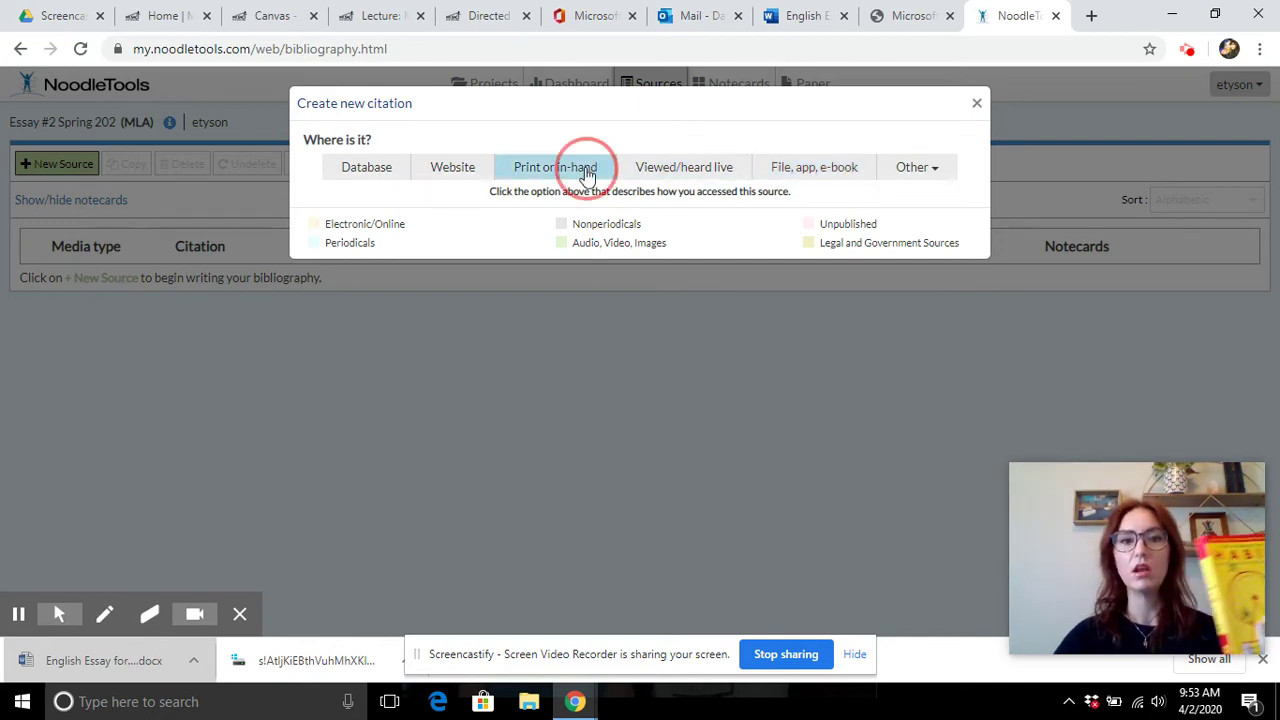
- Make the source a print book with the contributor role set to Author
click(588, 172)
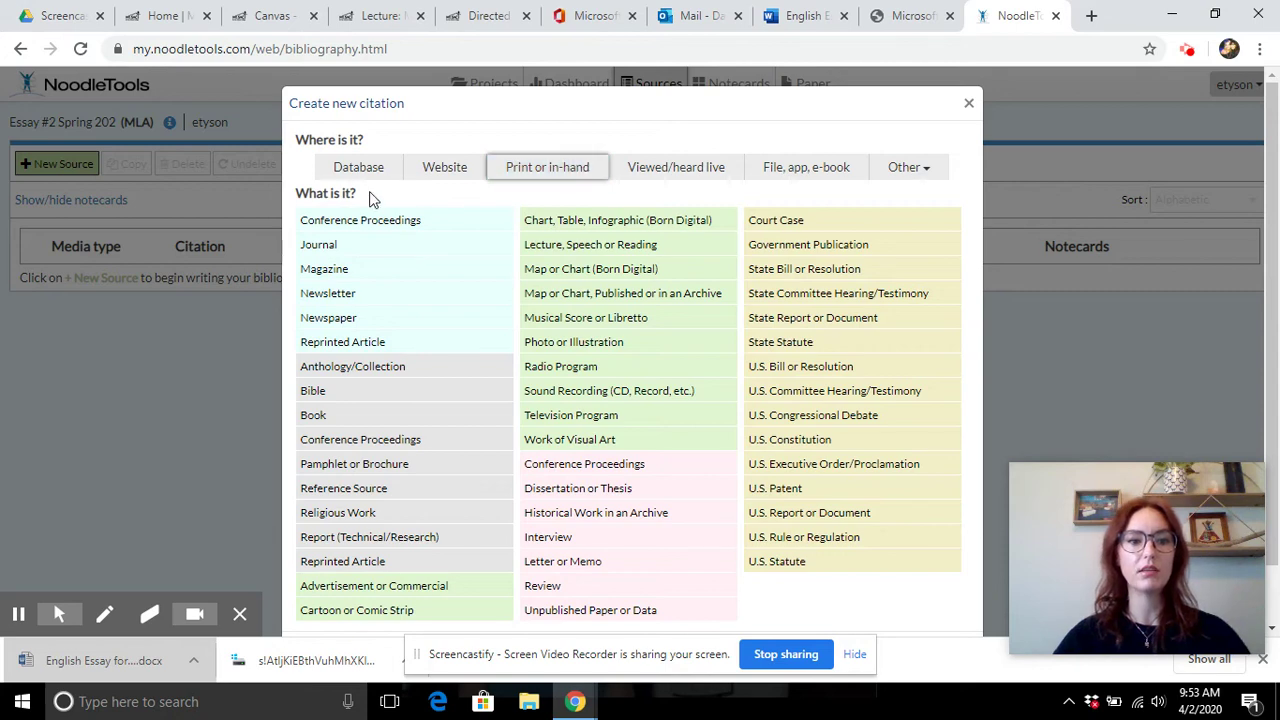
click(312, 422)
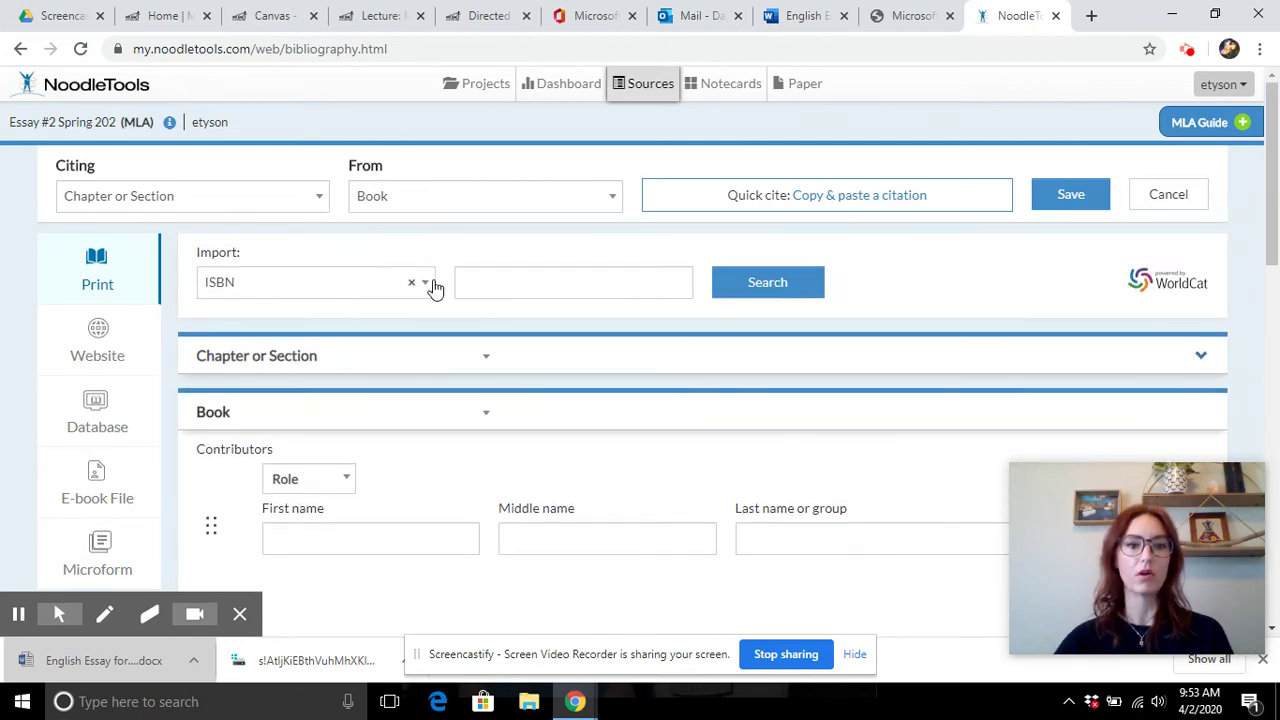
click(337, 383)
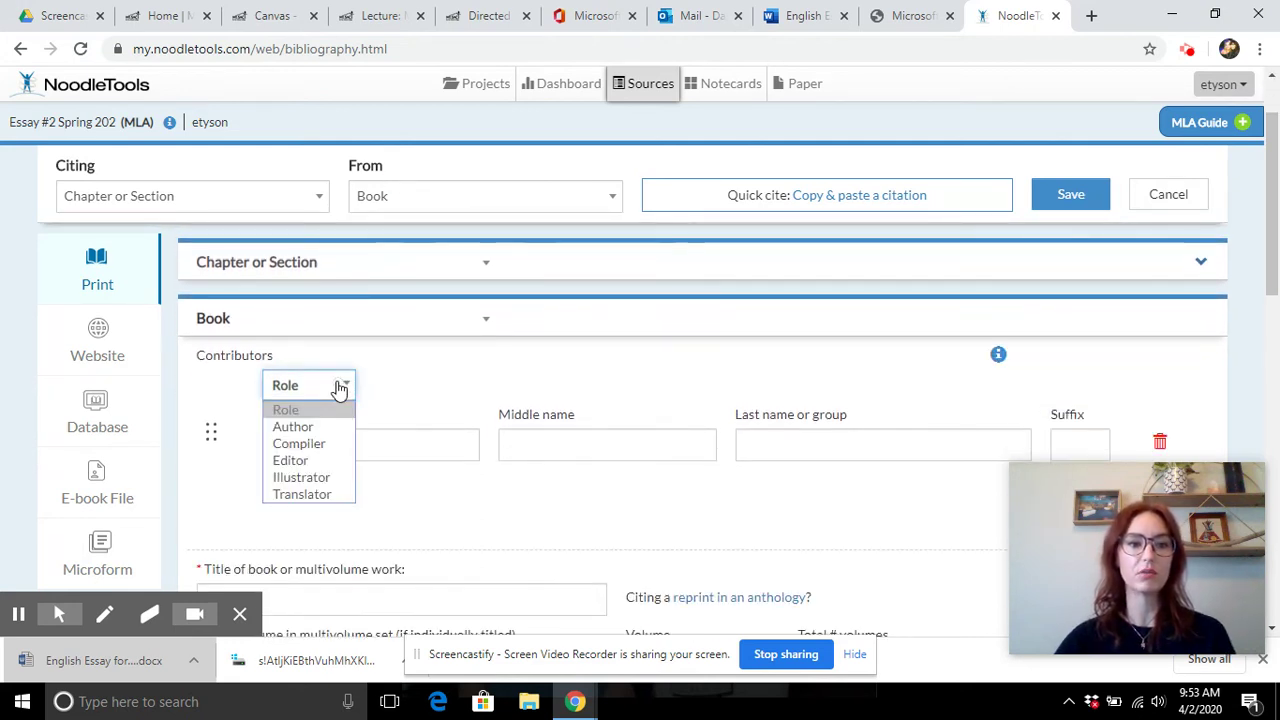
click(327, 427)
- Enter author Charles Duhigg, the title The Power of Habit, and publisher Random House
click(344, 444)
text(C)
key(Tab)
text(Duh)
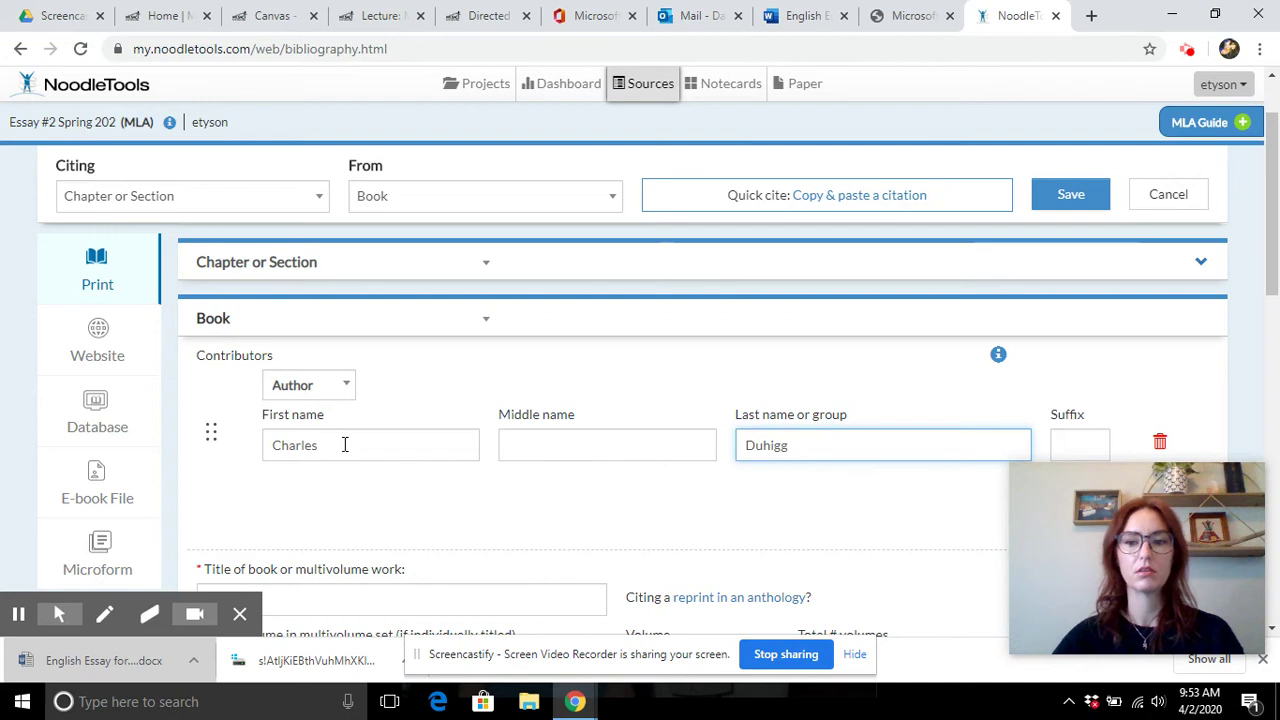
scroll(344, 446, down, 2)
click(290, 421)
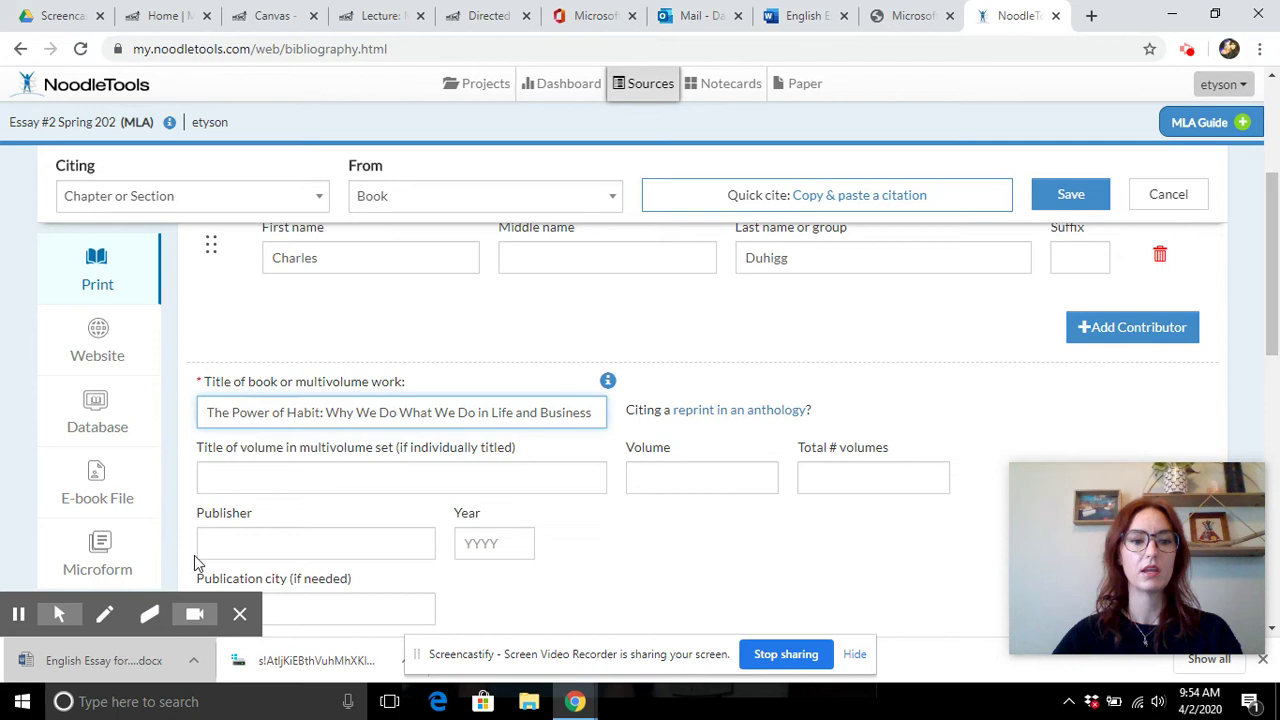
click(232, 547)
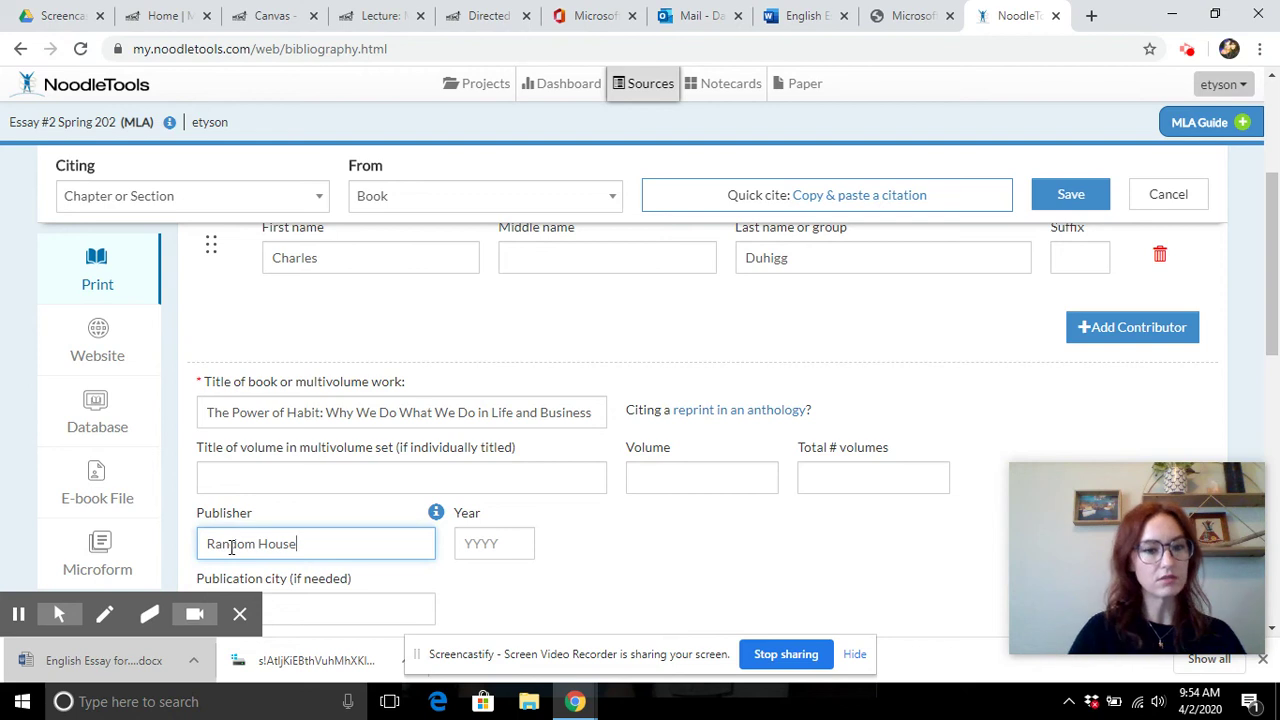
- Enter publication year 2014 and check the publication city help, leaving the city blank
click(493, 546)
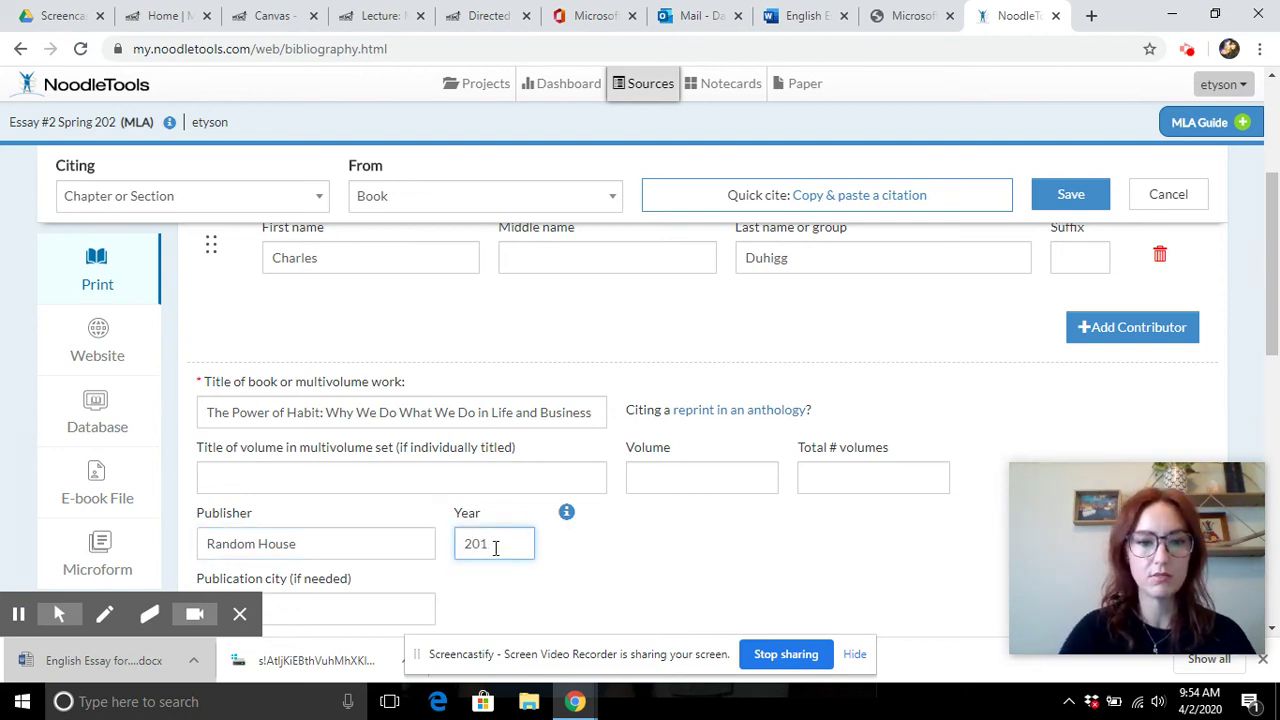
scroll(585, 500, down, 2)
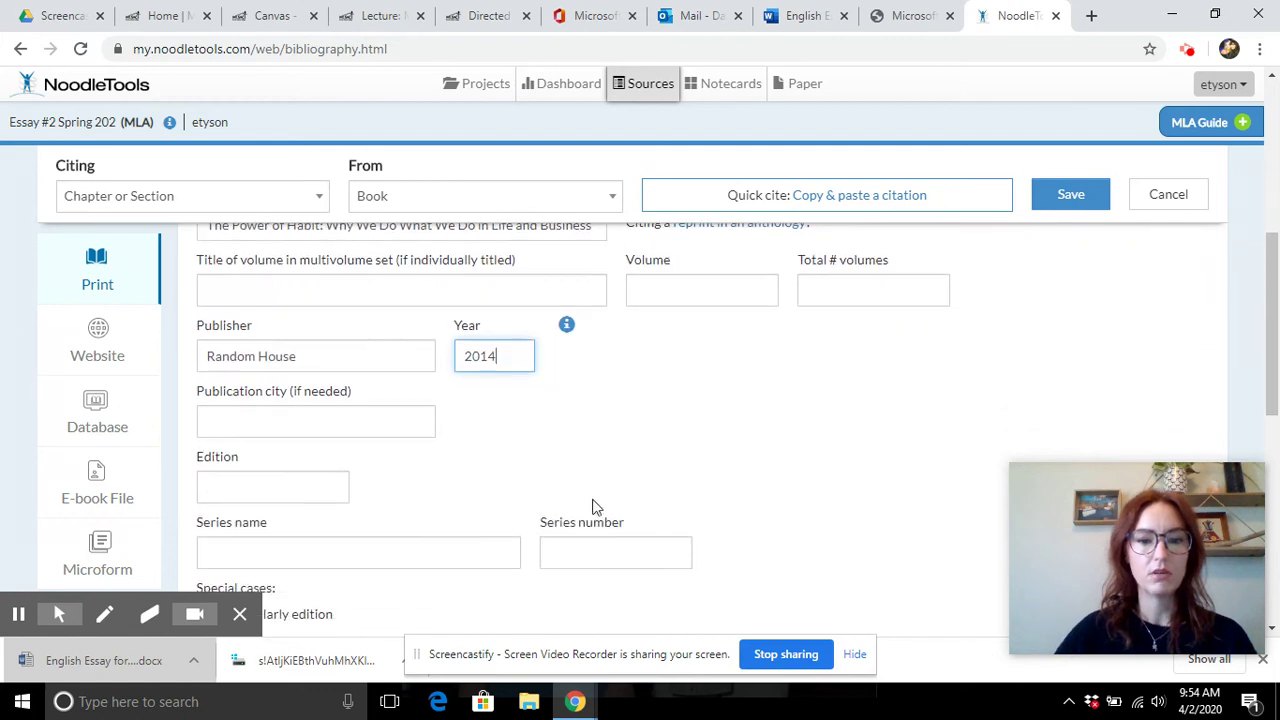
scroll(635, 530, down, 2)
scroll(635, 525, down, 2)
scroll(635, 522, up, 1)
scroll(634, 522, up, 2)
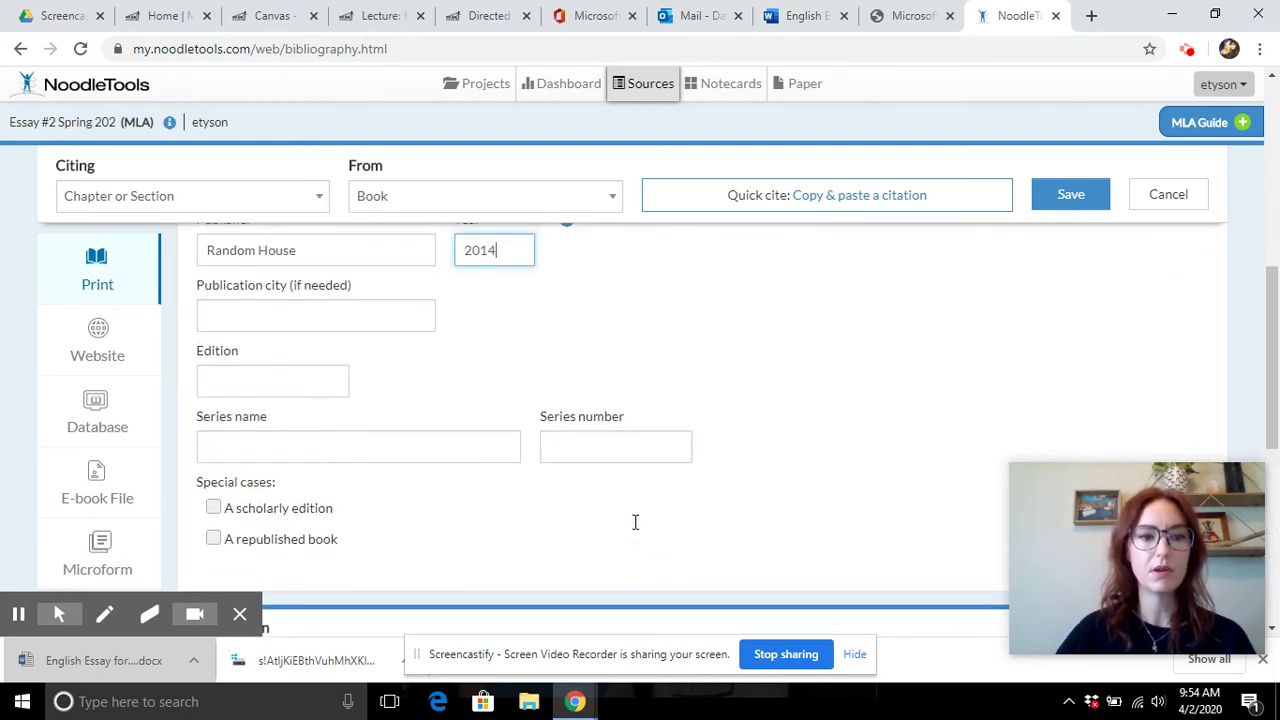
click(413, 327)
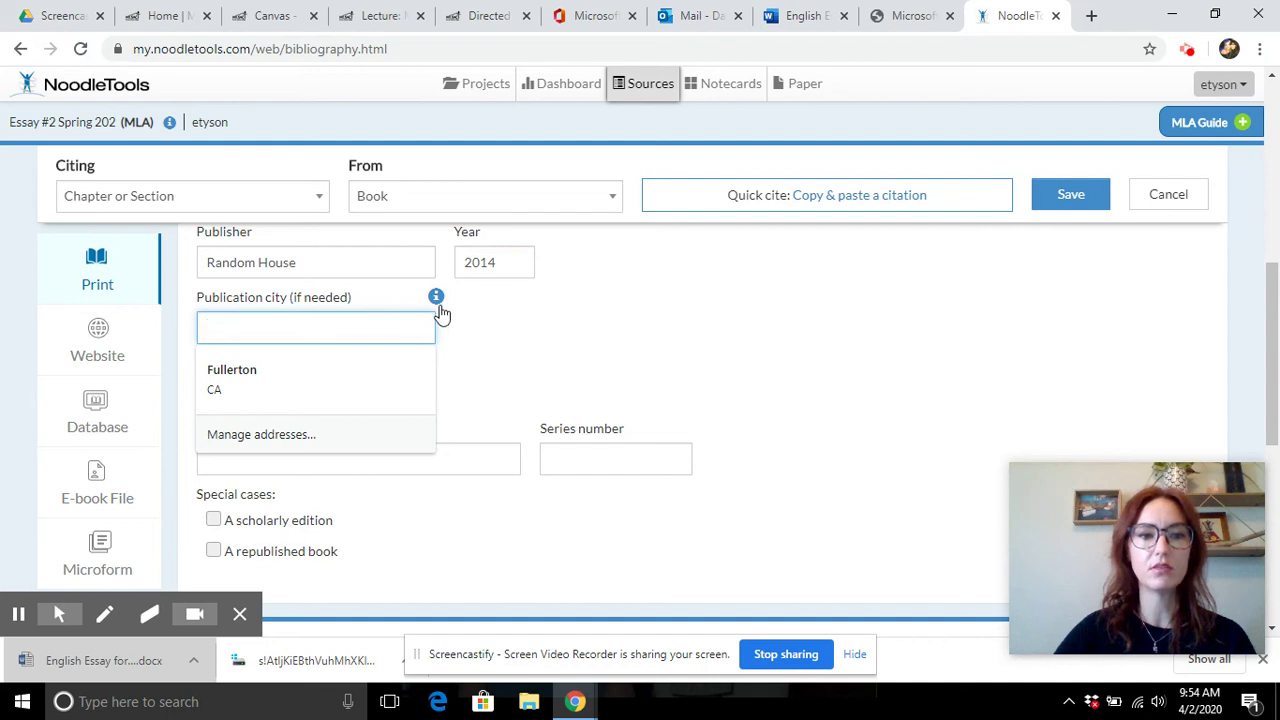
click(437, 299)
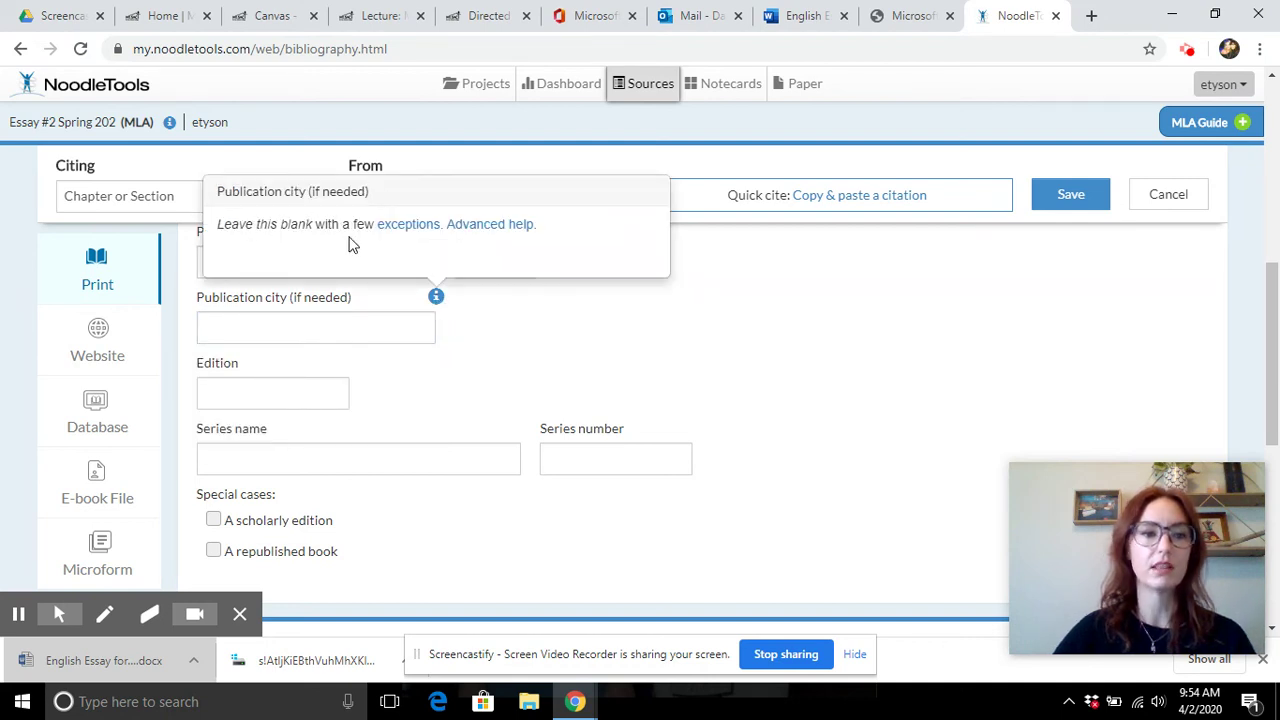
click(540, 360)
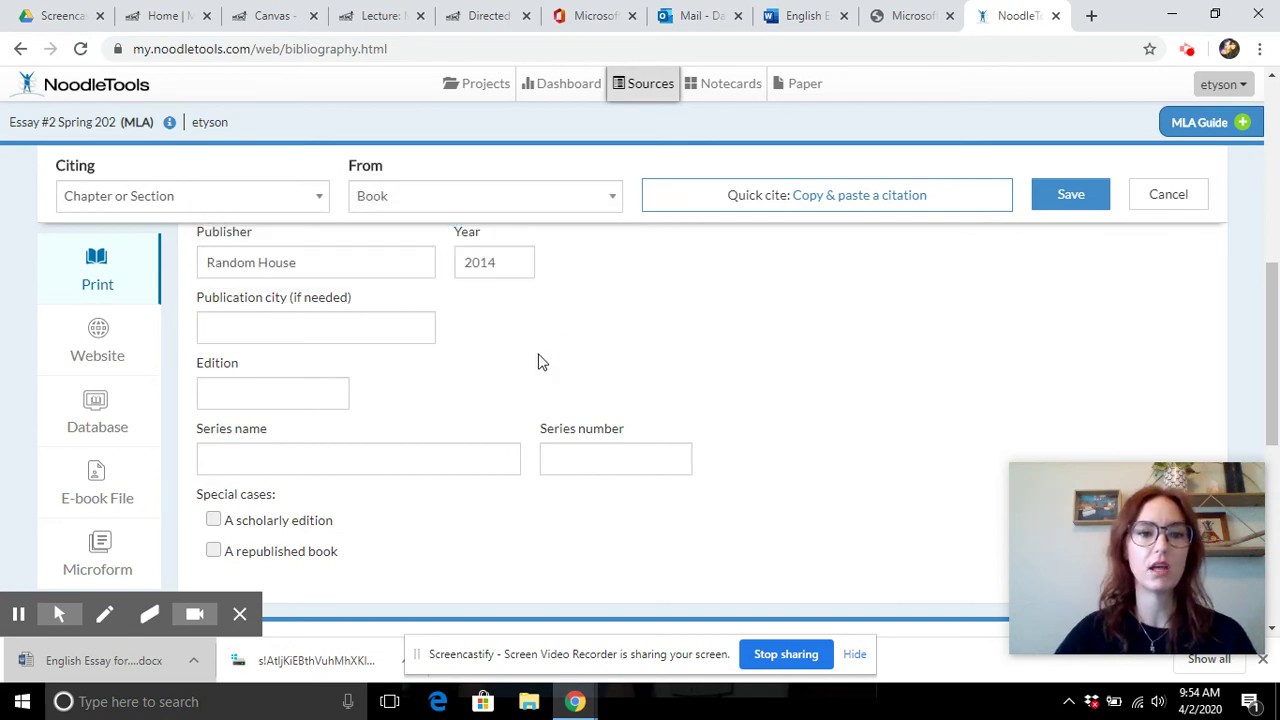
- Save the Duhigg book citation to the Sources list
scroll(539, 358, up, 4)
scroll(539, 354, down, 10)
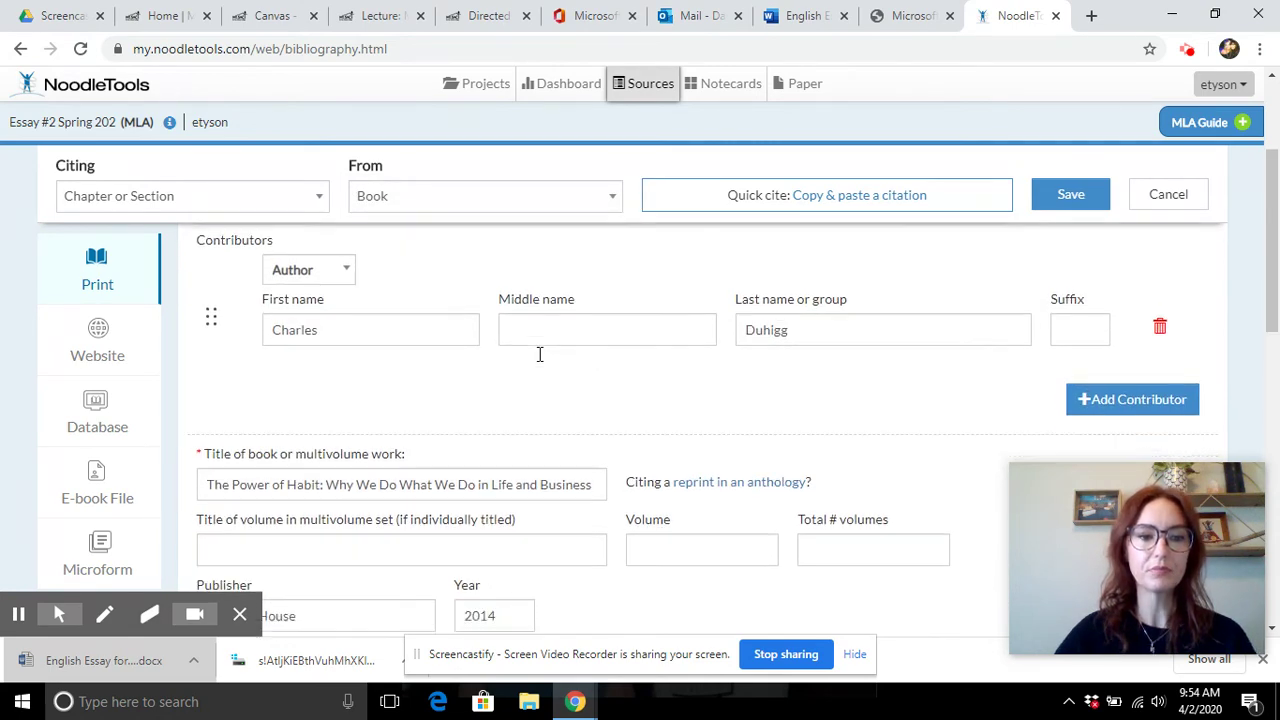
scroll(539, 354, down, 1)
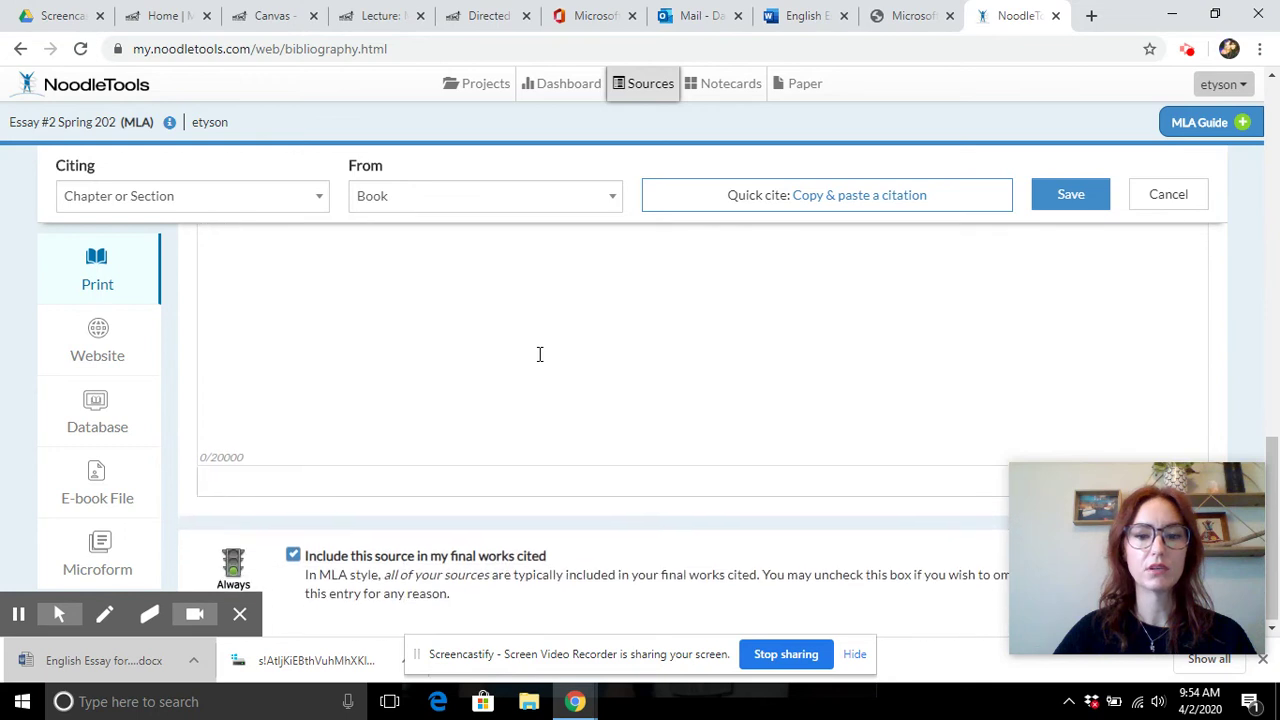
drag(1079, 516, 1095, 405)
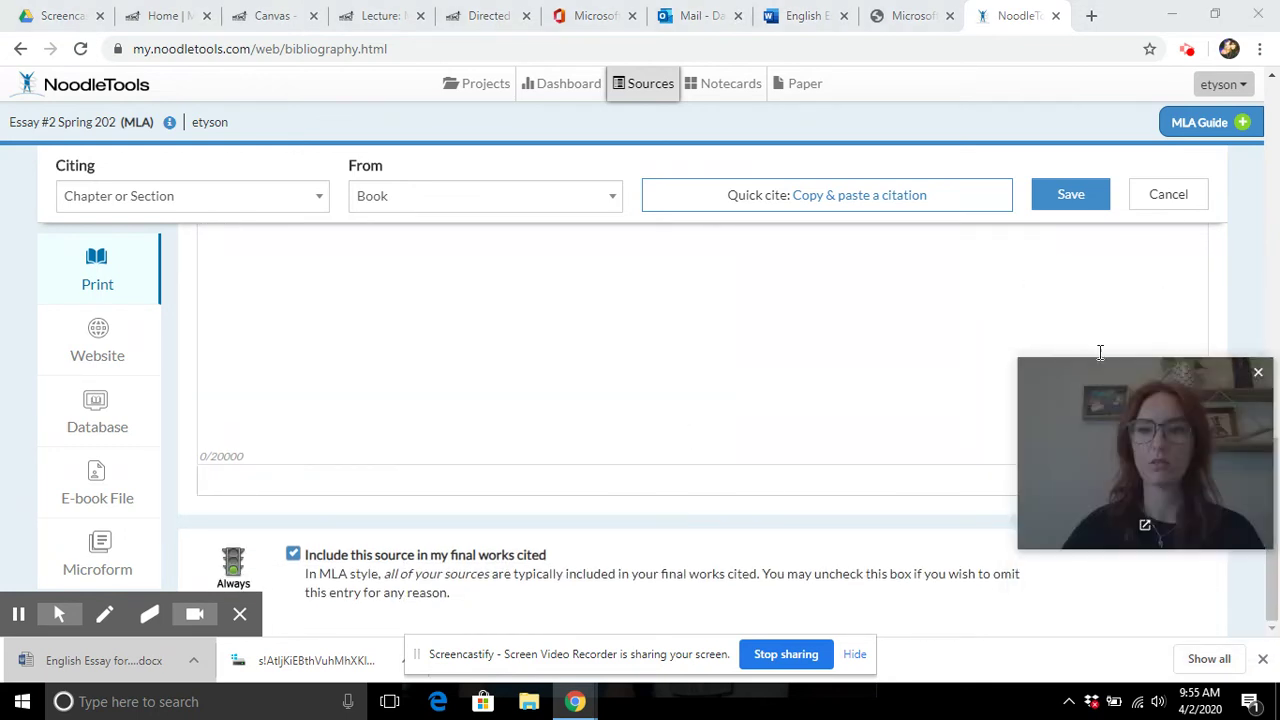
click(1088, 200)
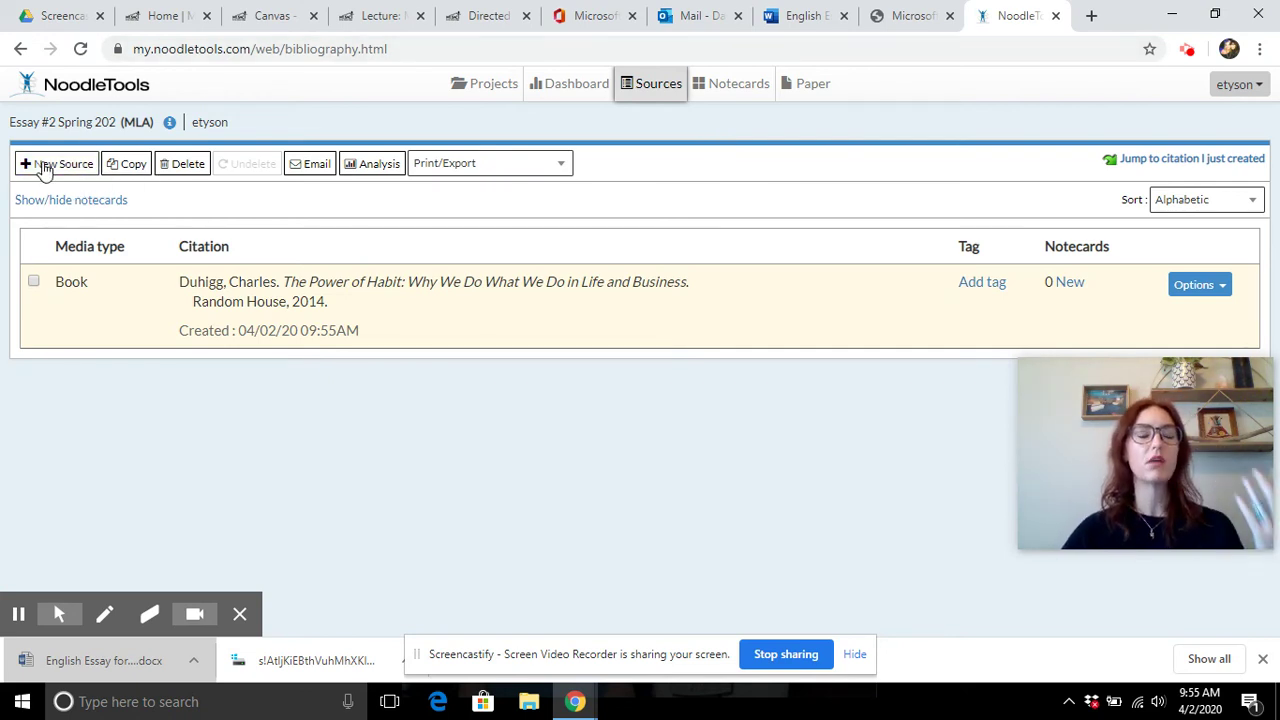
- Start a new Website citation of type Web Page and place the cursor in its URL field
click(67, 165)
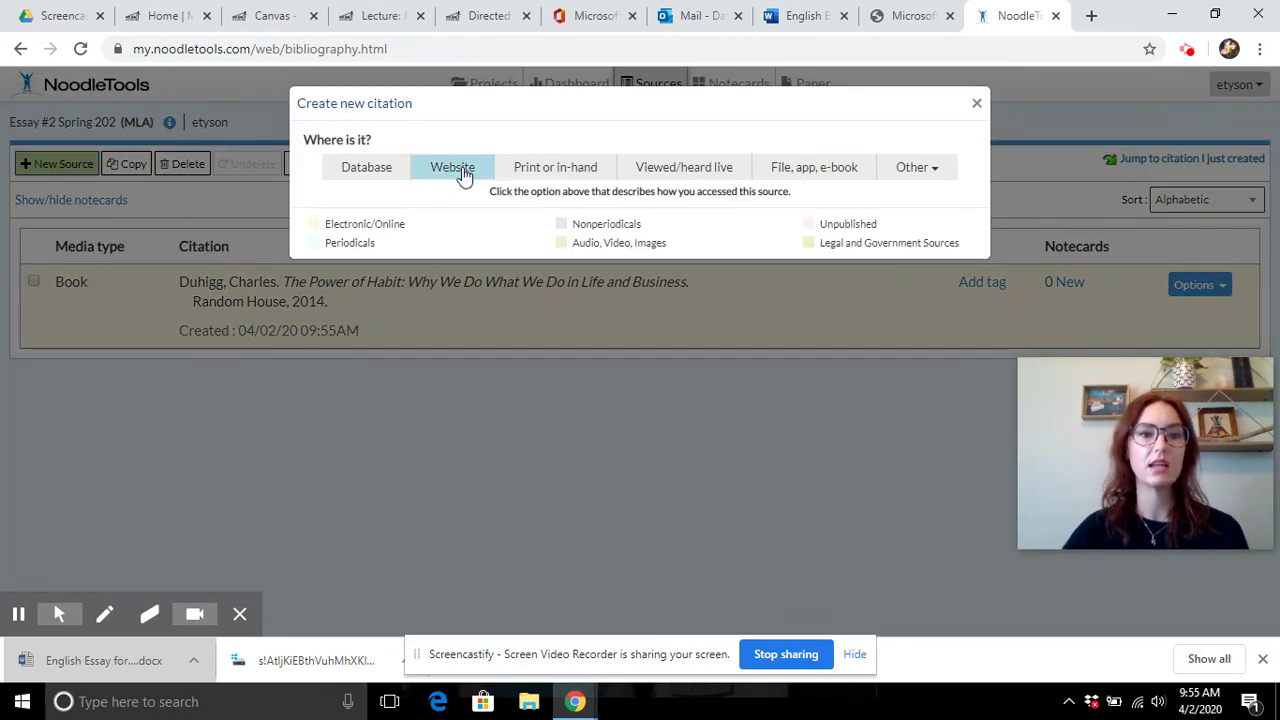
click(463, 175)
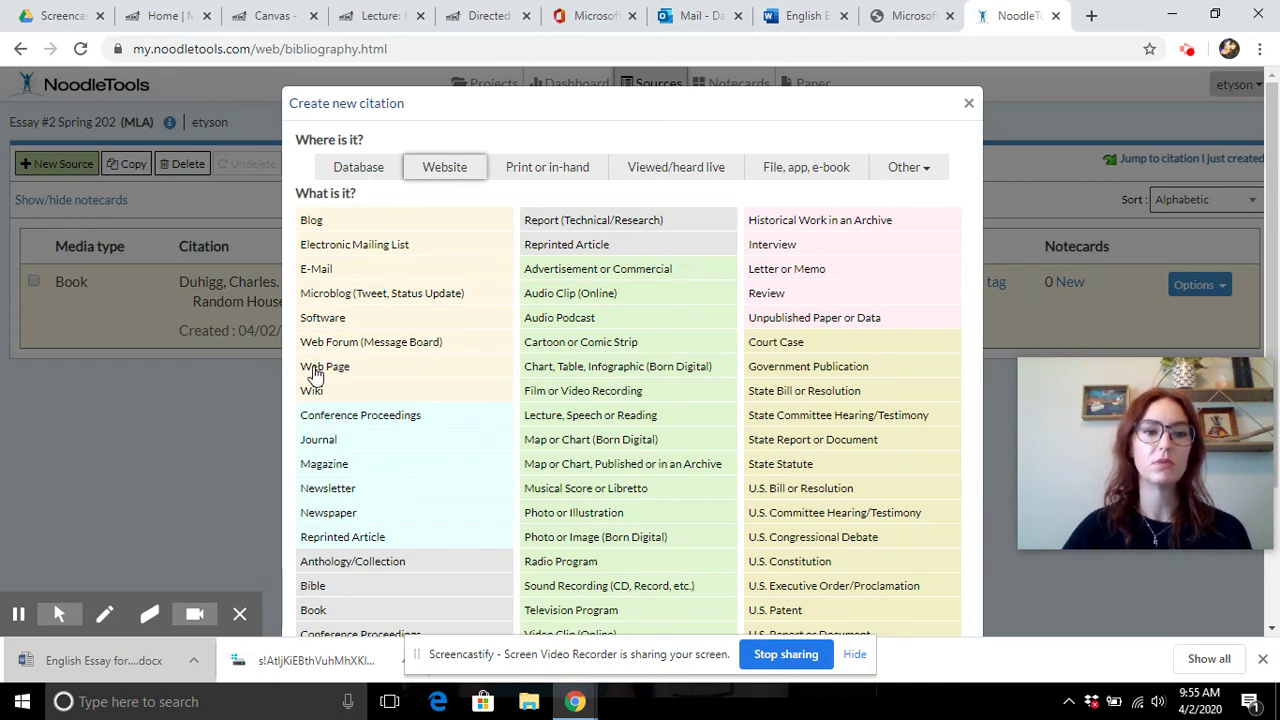
click(325, 370)
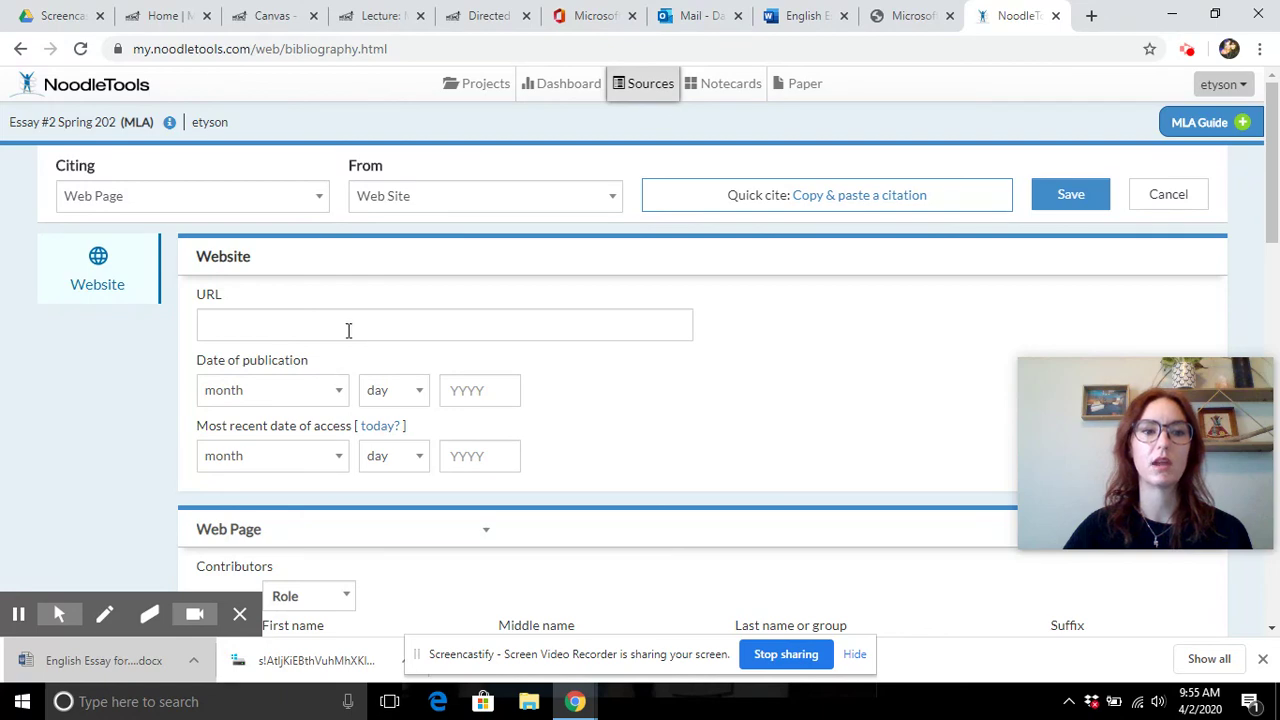
click(350, 326)
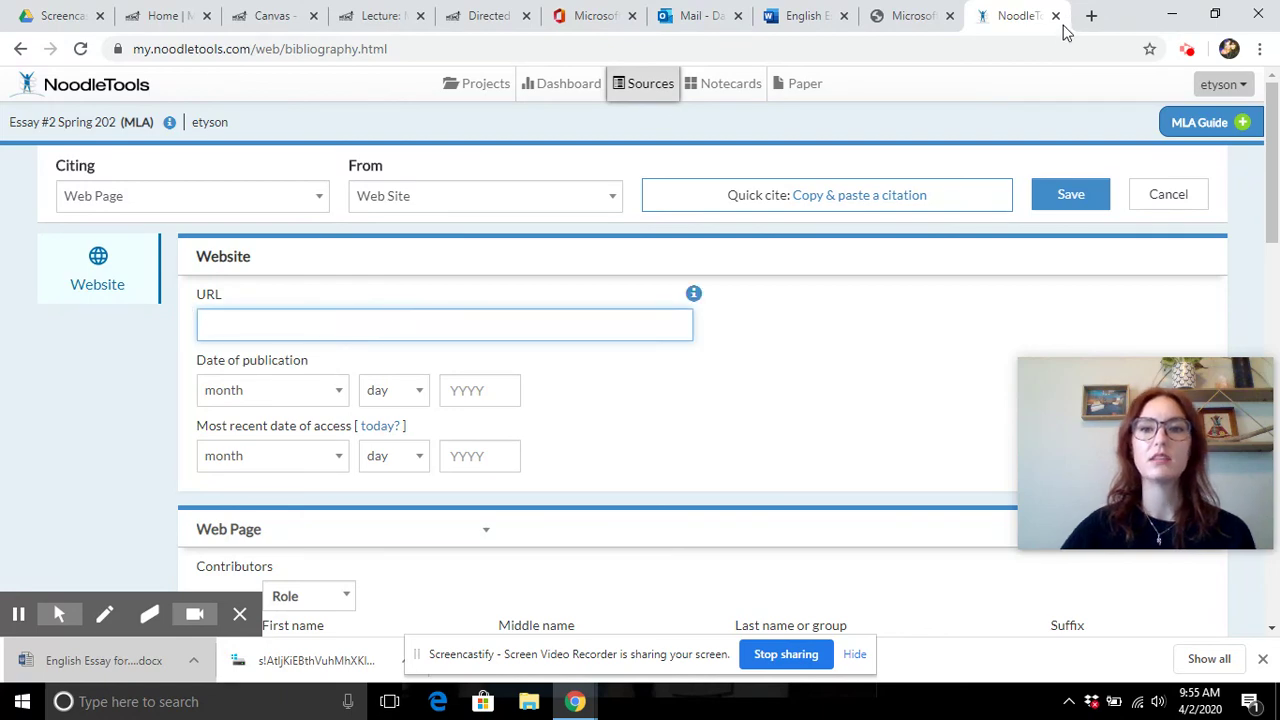
click(1092, 16)
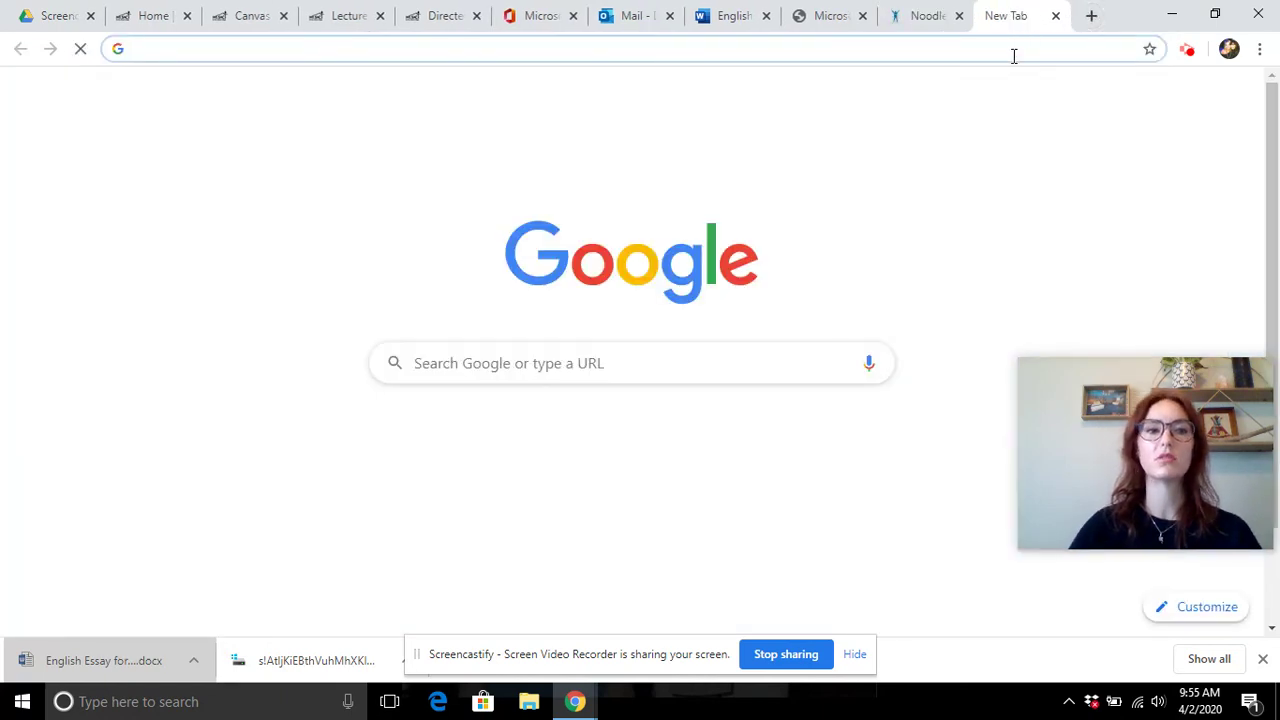
- Search Google for 'nail biting' and open the Psychology Today onychophagia article
text(nail biting)
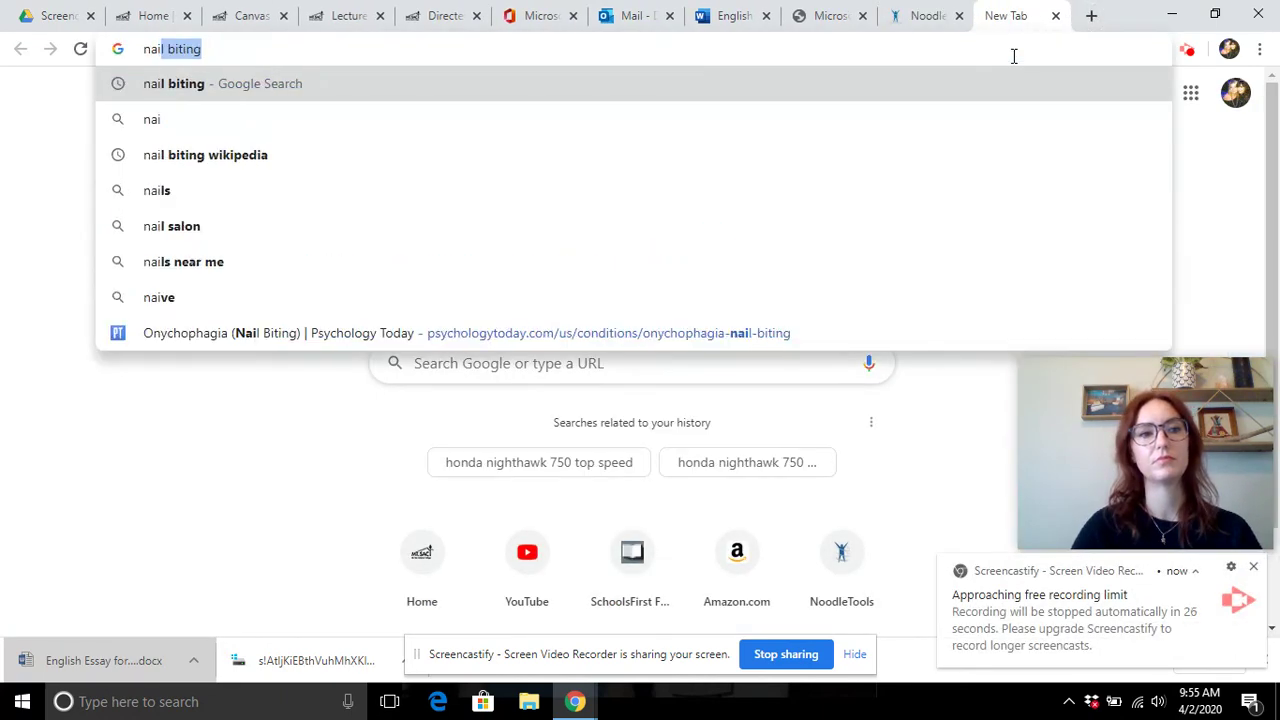
key(Return)
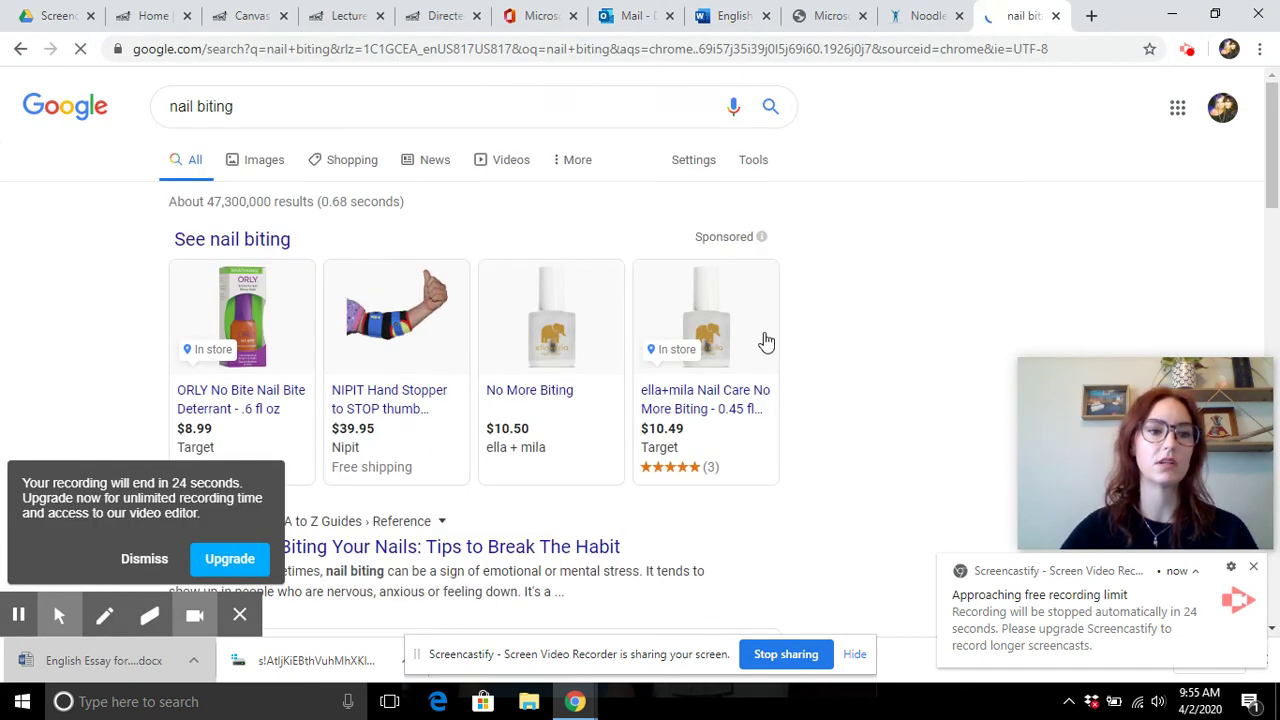
scroll(767, 341, down, 6)
click(507, 360)
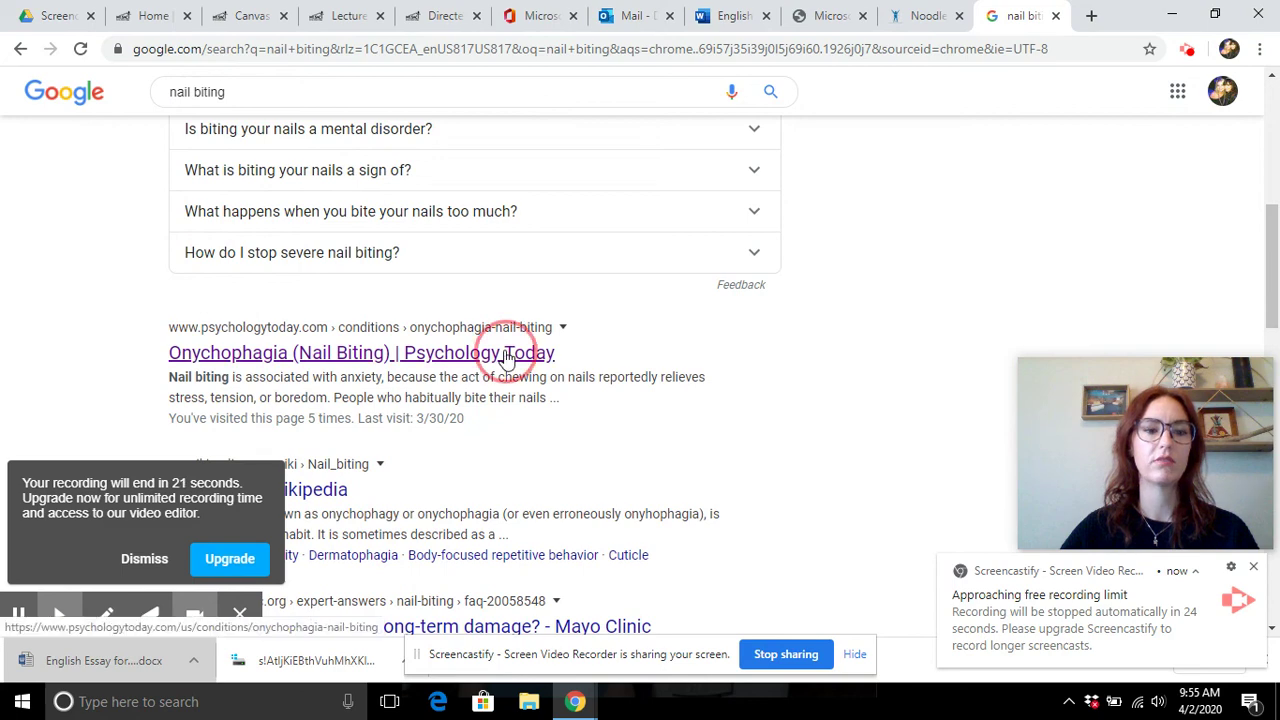